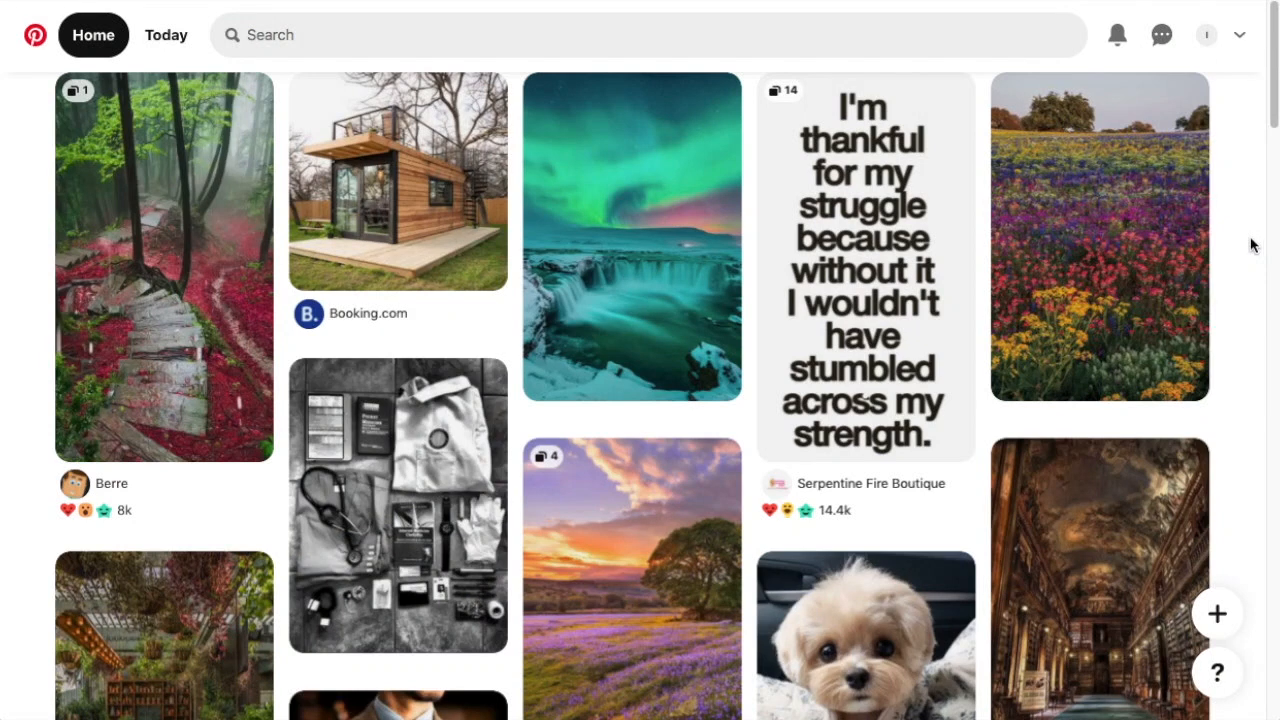
{"action": "scroll", "coordinate": [1252, 245], "scroll_direction": "down", "scroll_amount": 3}
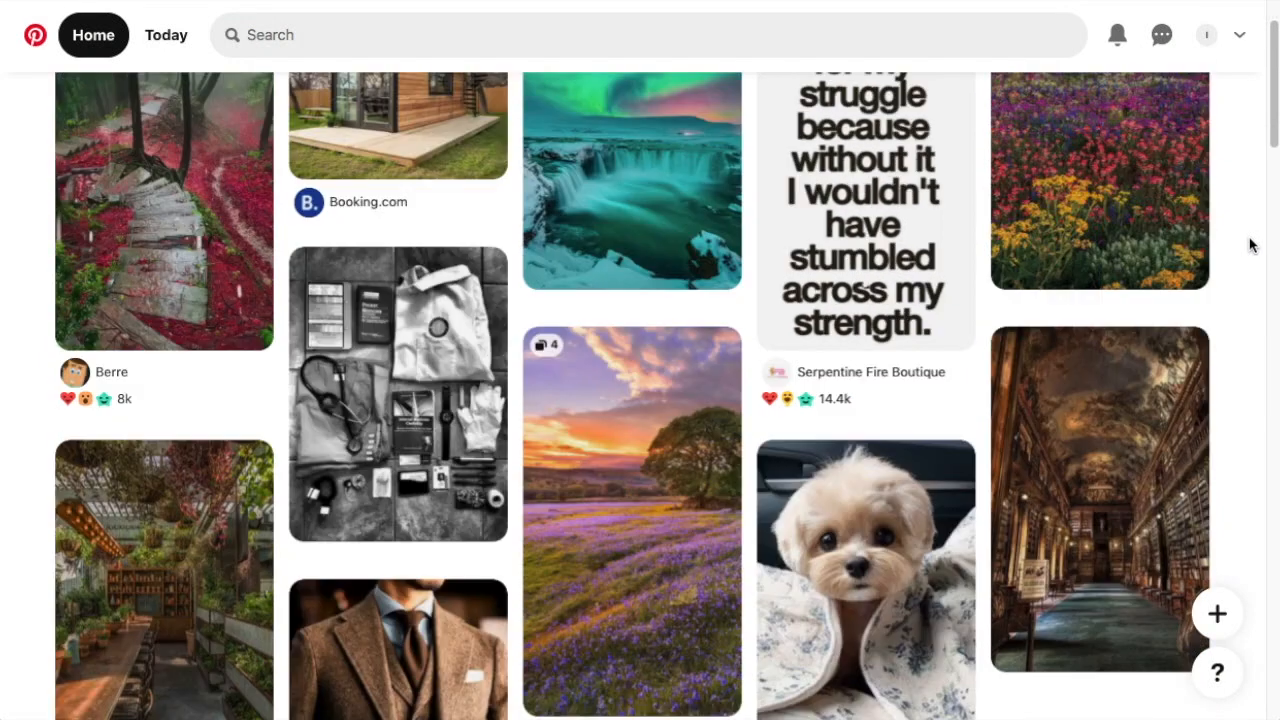
{"action": "scroll", "coordinate": [1252, 245], "scroll_direction": "down", "scroll_amount": 2}
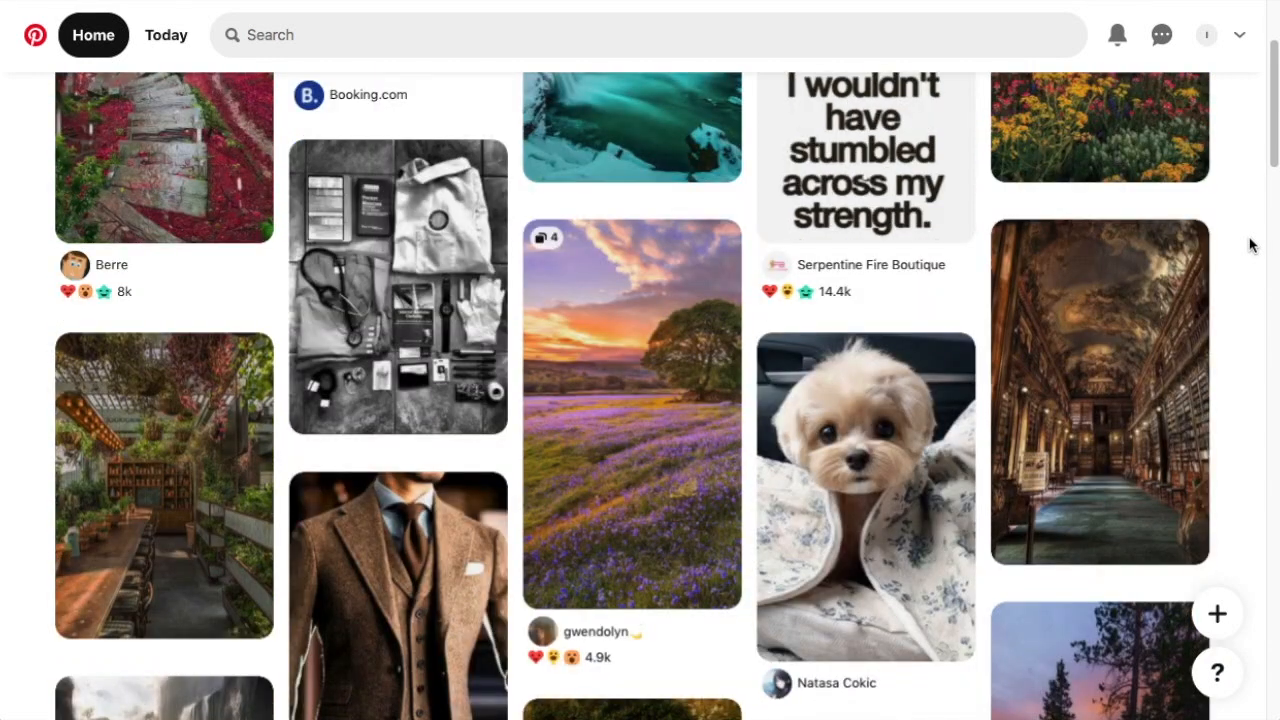
{"action": "scroll", "coordinate": [1252, 245], "scroll_direction": "down", "scroll_amount": 1}
{"action": "scroll", "coordinate": [1252, 245], "scroll_direction": "down", "scroll_amount": 2}
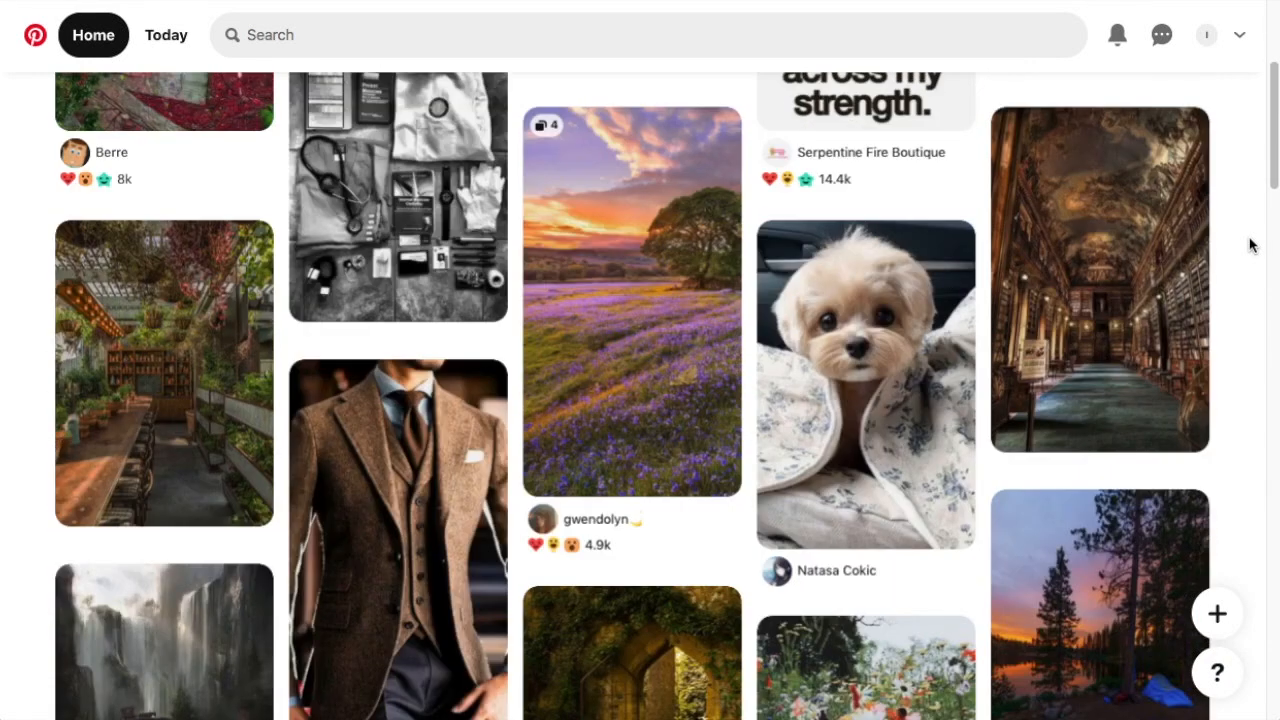
{"action": "scroll", "coordinate": [1252, 245], "scroll_direction": "down", "scroll_amount": 1}
{"action": "scroll", "coordinate": [1252, 245], "scroll_direction": "down", "scroll_amount": 3}
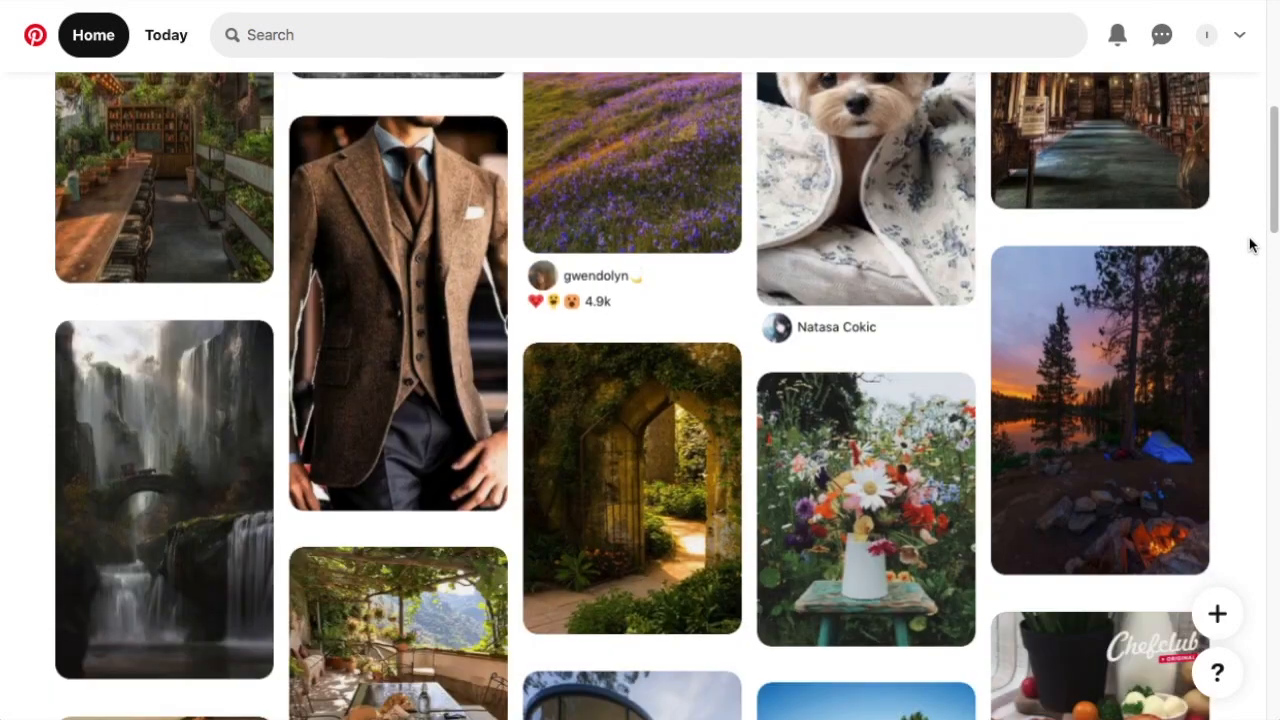
{"action": "scroll", "coordinate": [1252, 245], "scroll_direction": "down", "scroll_amount": 8}
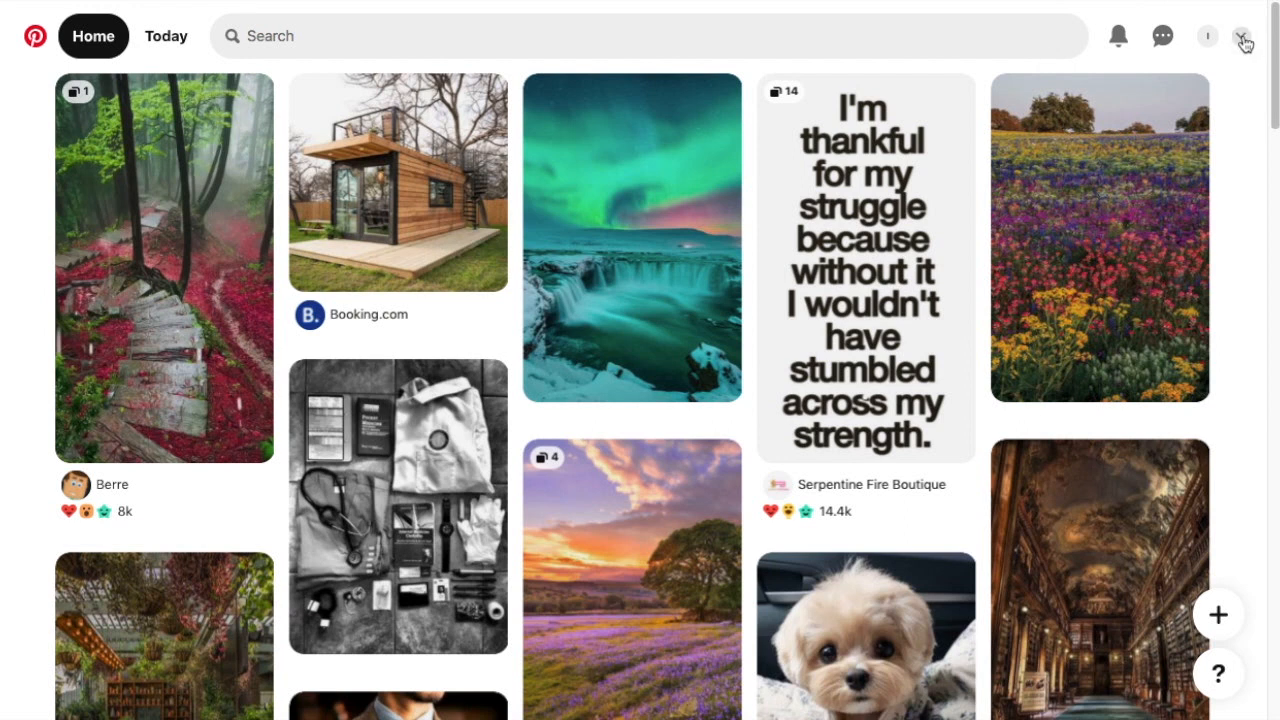
From the account menu, convert the personal account and confirm the upgrade to a free business account
{"action": "left_click", "coordinate": [1244, 42]}
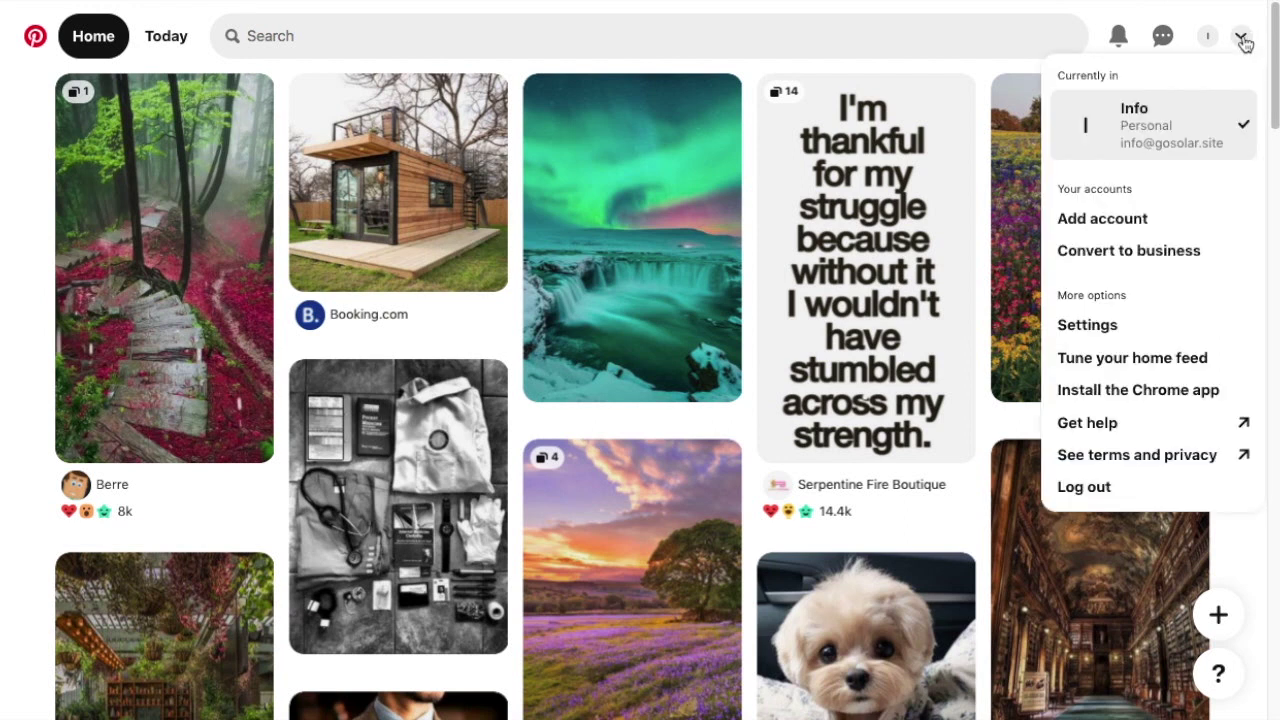
{"action": "left_click", "coordinate": [1167, 254]}
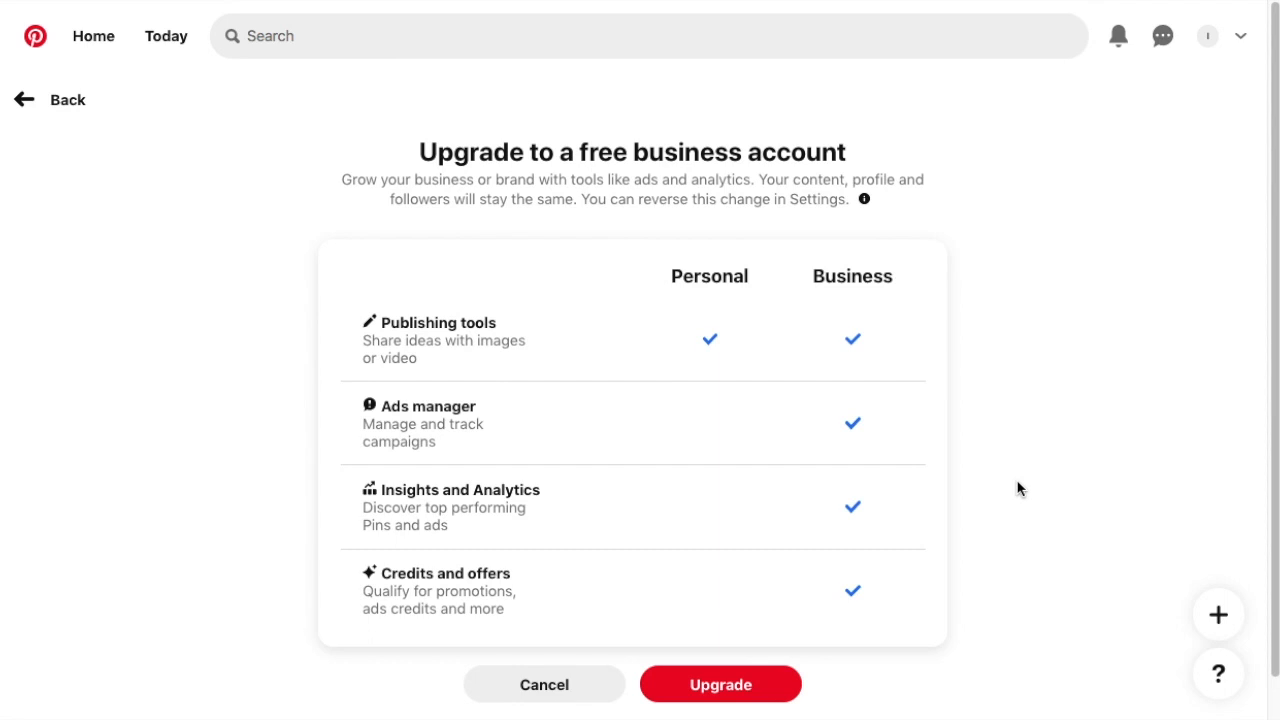
{"action": "scroll", "coordinate": [1018, 488], "scroll_direction": "down", "scroll_amount": 1}
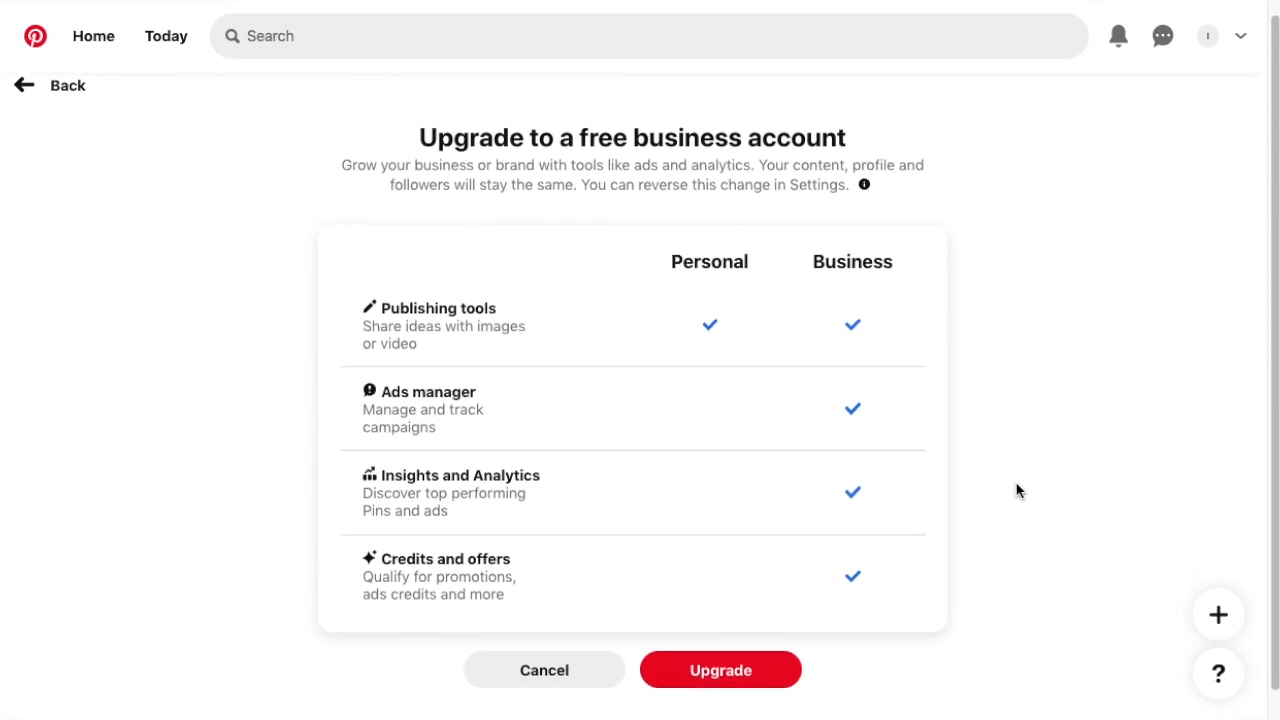
{"action": "left_click", "coordinate": [723, 675]}
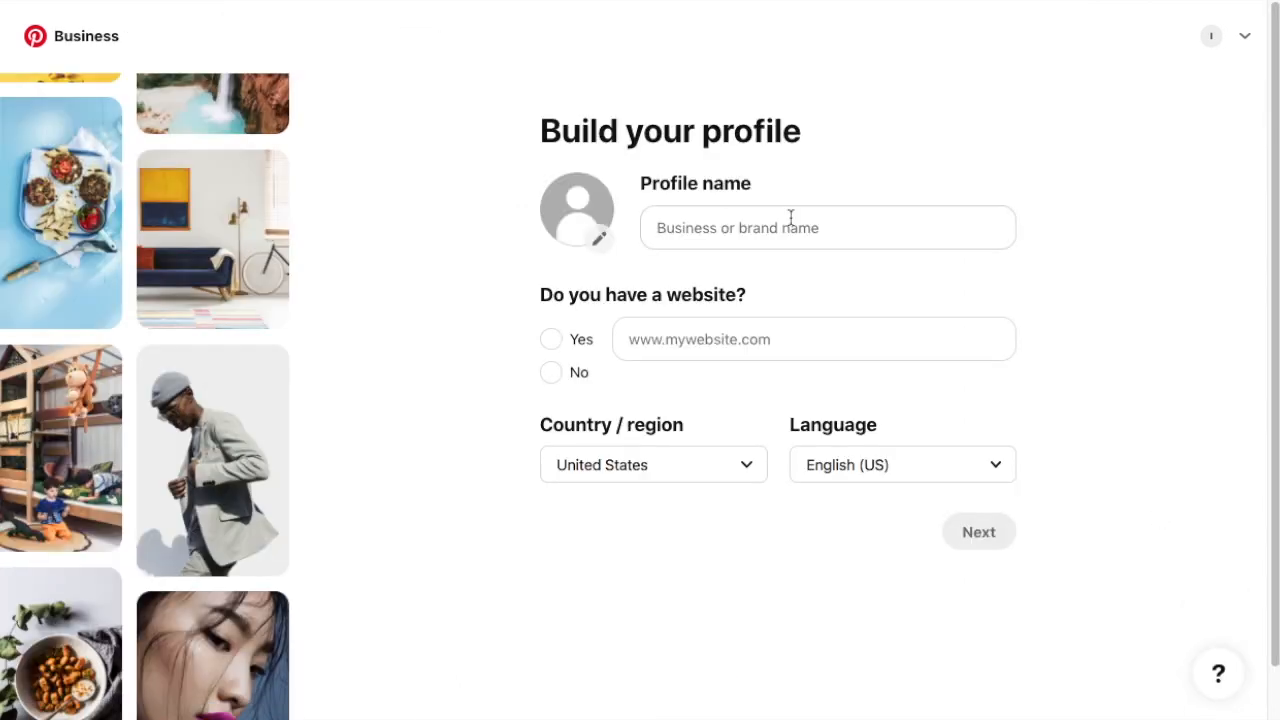
Enter the profile name, indicate the business has a website with its URL, and submit the profile details
{"action": "left_click", "coordinate": [790, 218]}
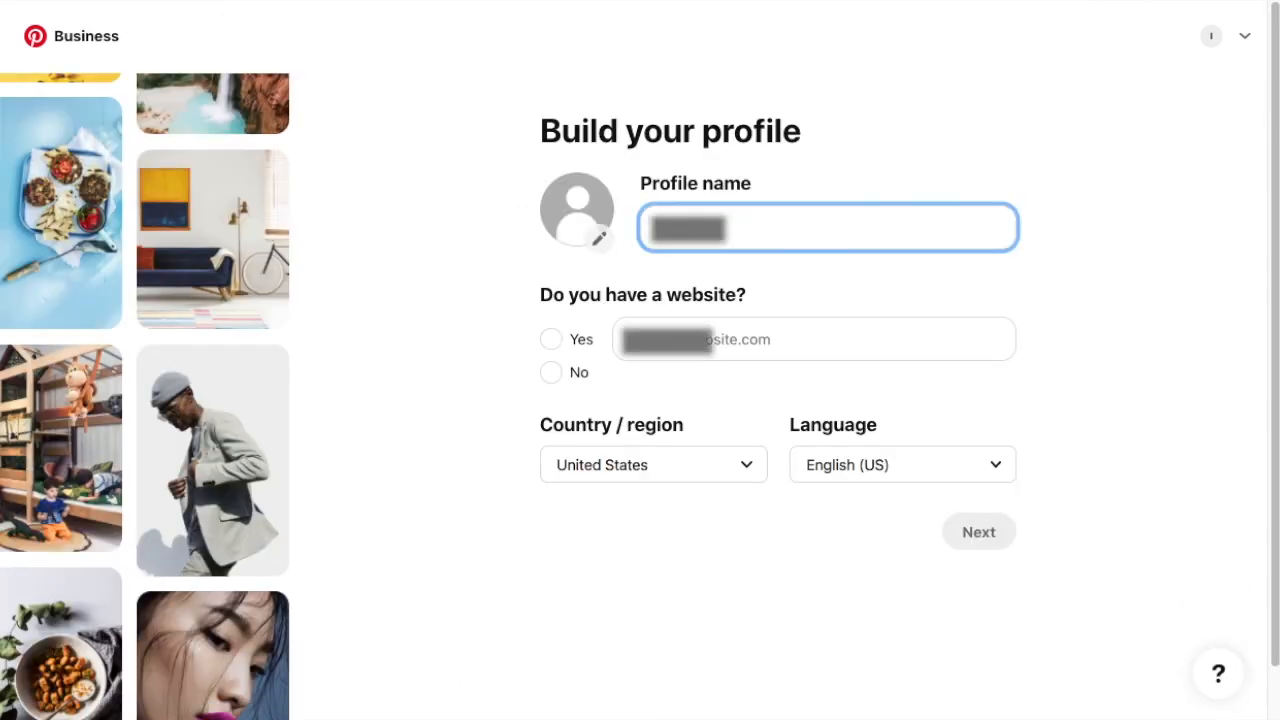
{"action": "left_click", "coordinate": [551, 339]}
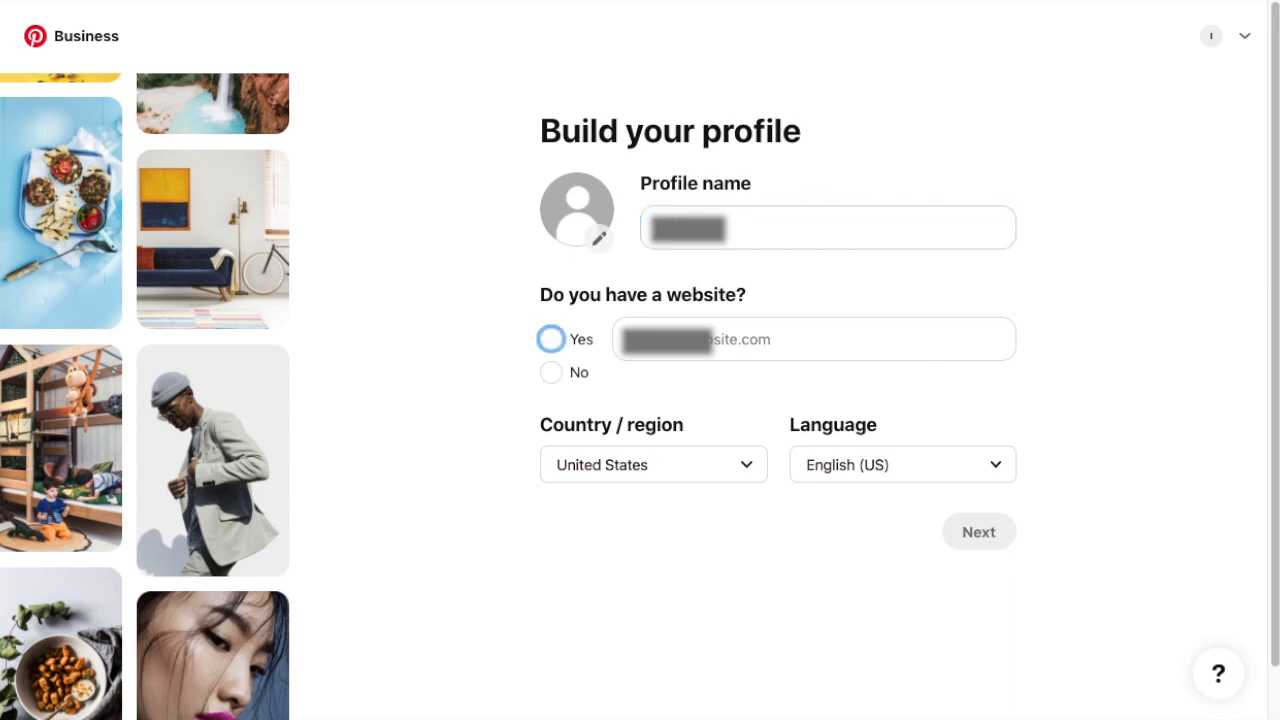
{"action": "left_click", "coordinate": [551, 339]}
{"action": "left_click", "coordinate": [672, 345]}
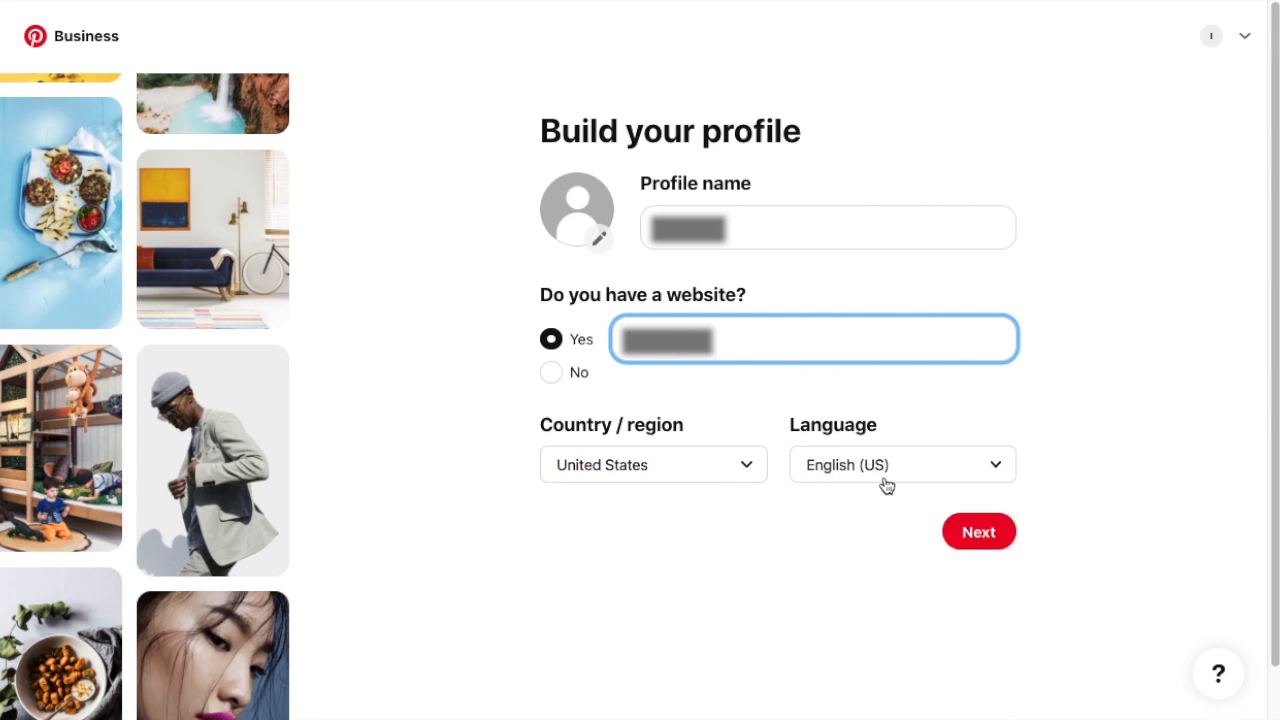
{"action": "left_click", "coordinate": [985, 537]}
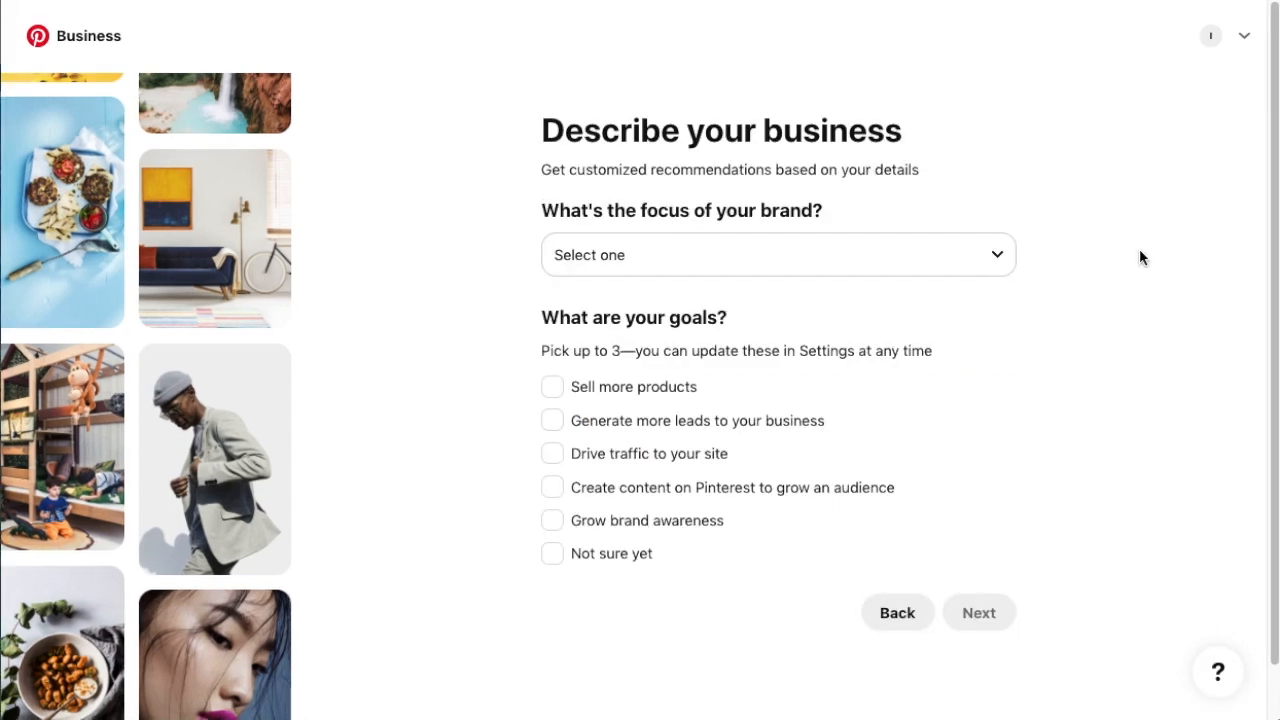
Set brand focus to Home with goals of more leads, site traffic and brand awareness, and continue
{"action": "left_click", "coordinate": [779, 264]}
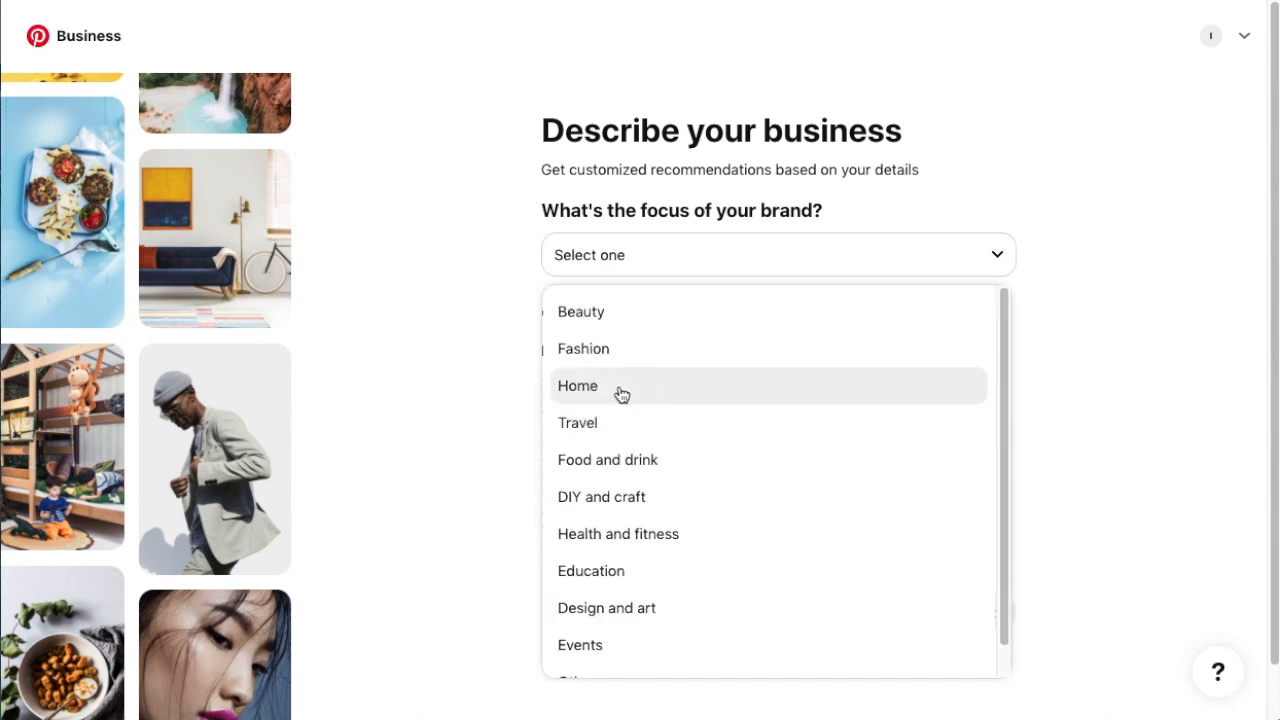
{"action": "left_click", "coordinate": [620, 388]}
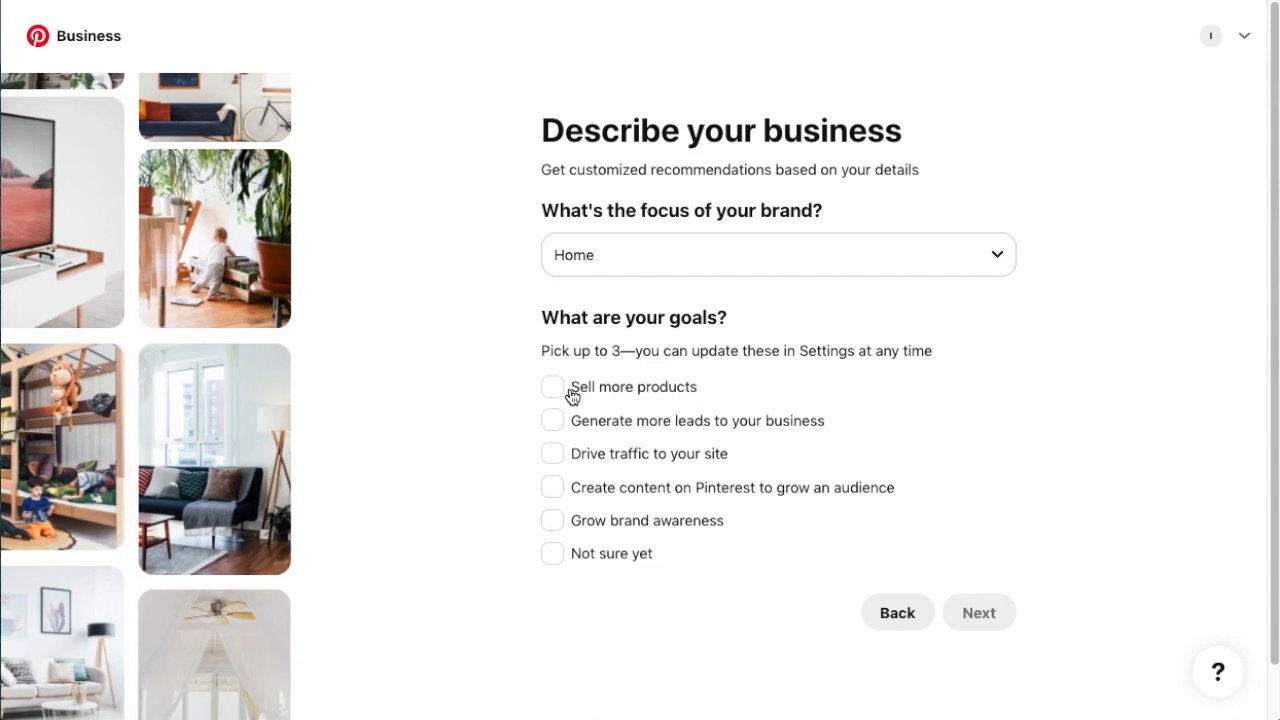
{"action": "left_click", "coordinate": [552, 420]}
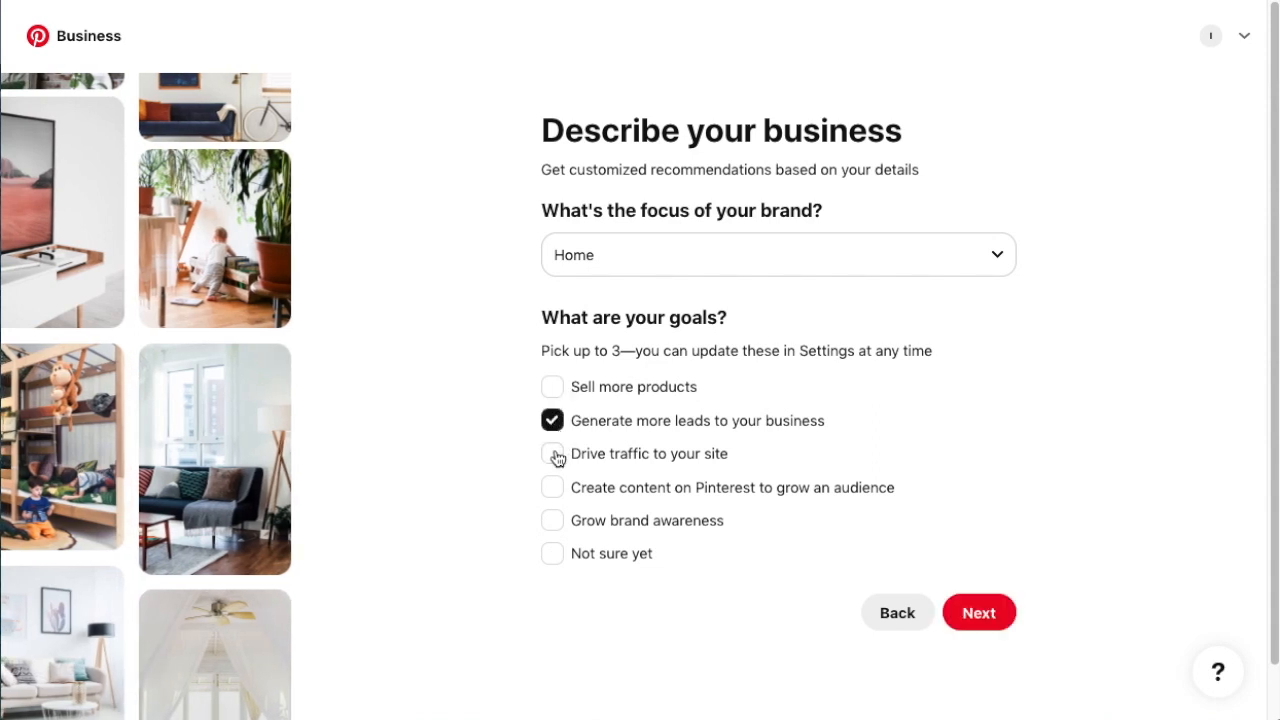
{"action": "left_click", "coordinate": [552, 453]}
{"action": "left_click", "coordinate": [552, 520]}
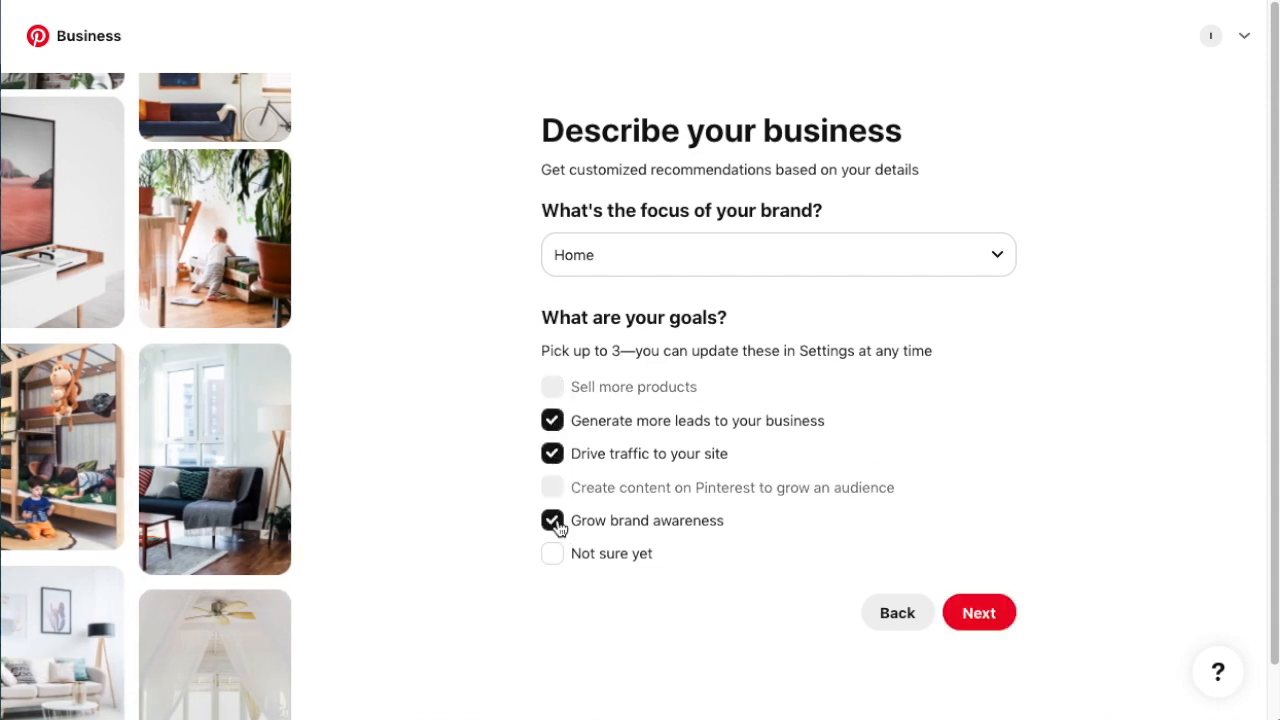
{"action": "left_click", "coordinate": [979, 613]}
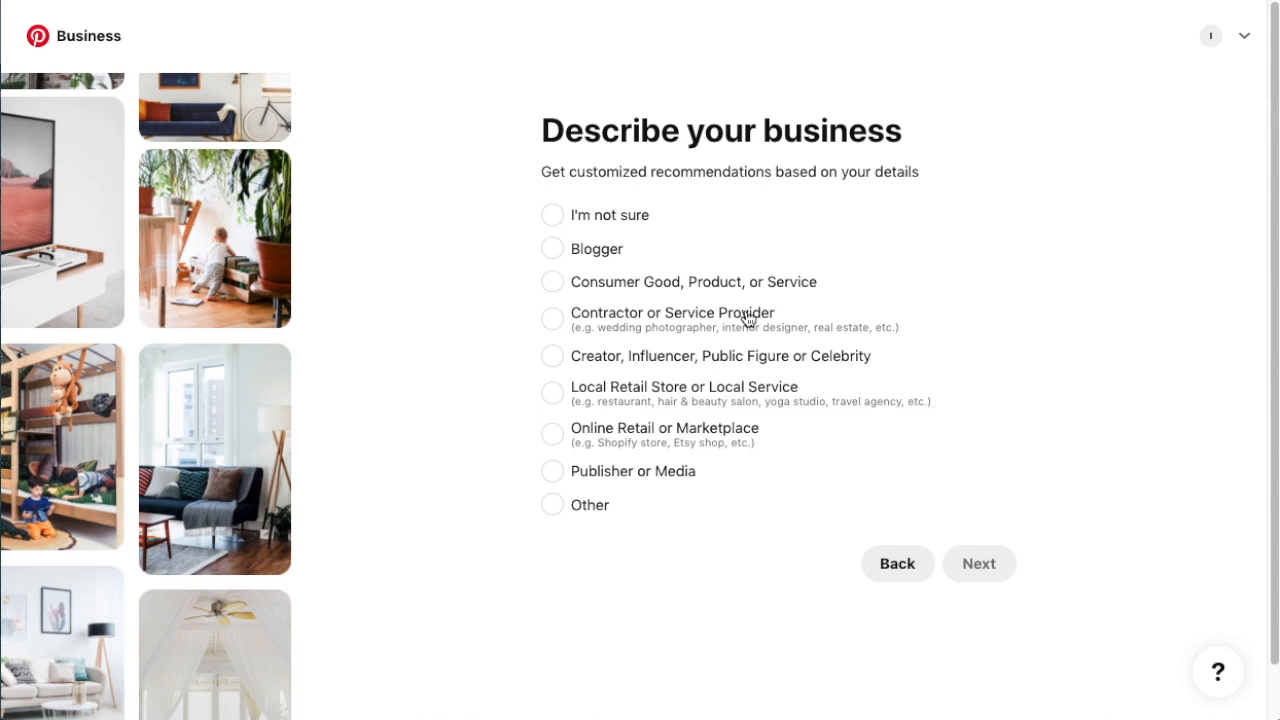
Choose Publisher or Media as the business type and continue to the advertising question
{"action": "left_click", "coordinate": [553, 471]}
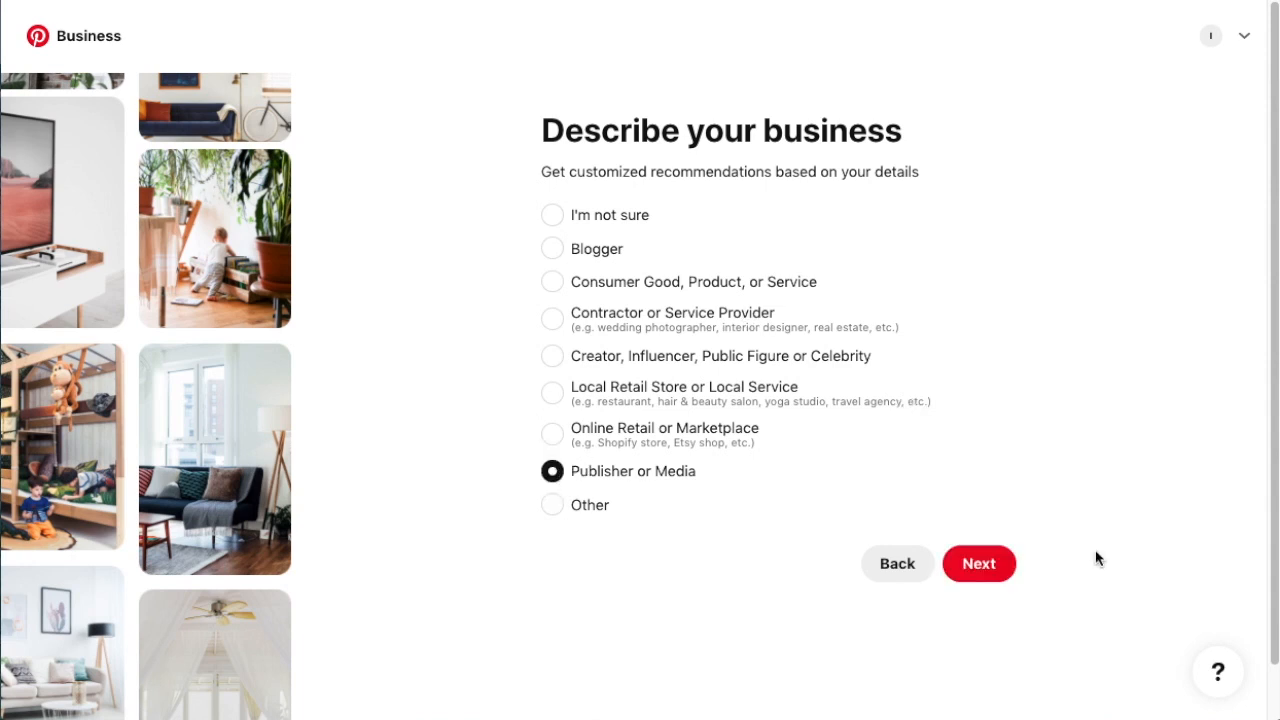
{"action": "left_click", "coordinate": [986, 572]}
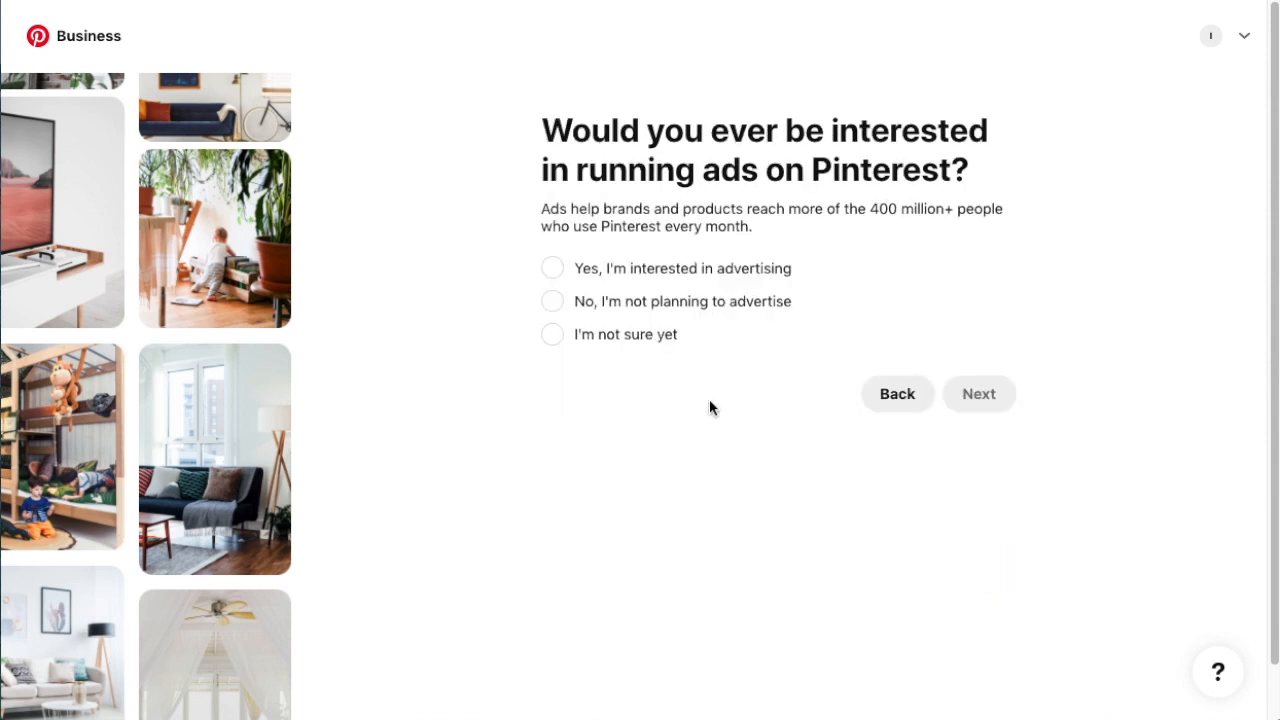
Answer 'No, I'm not planning to advertise' and continue to the Business Hub
{"action": "left_click", "coordinate": [552, 301]}
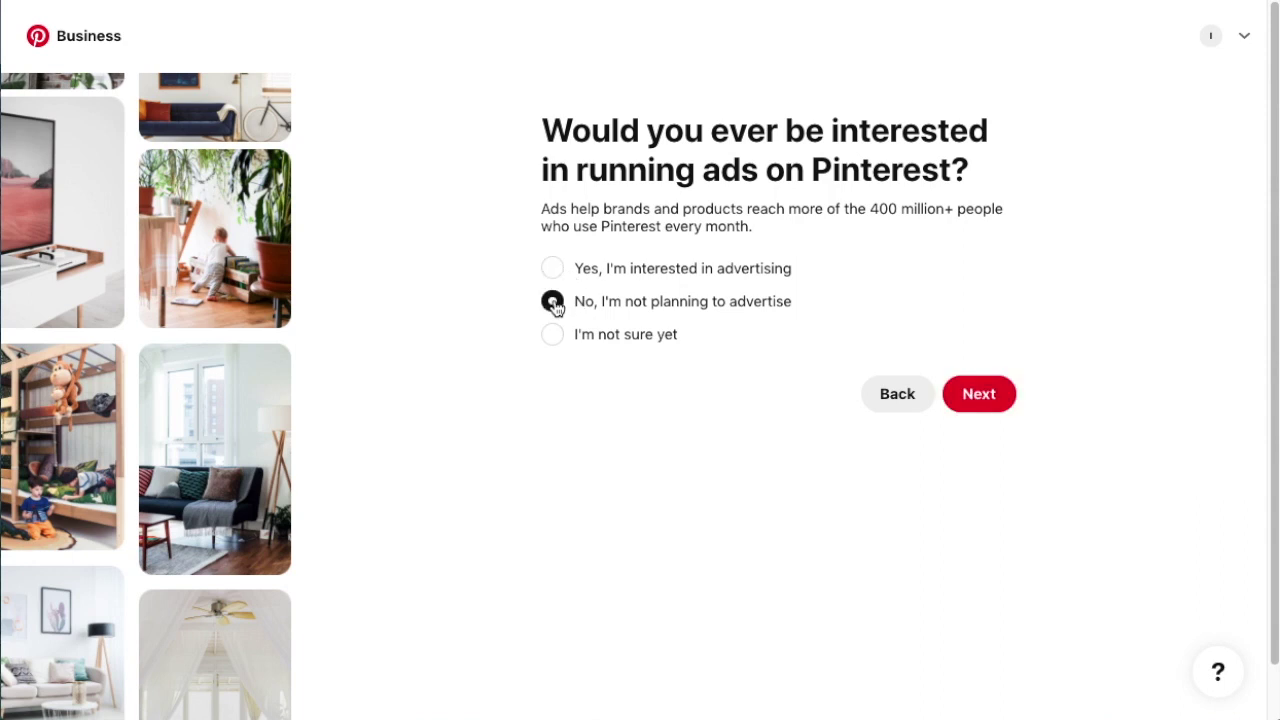
{"action": "left_click", "coordinate": [979, 393]}
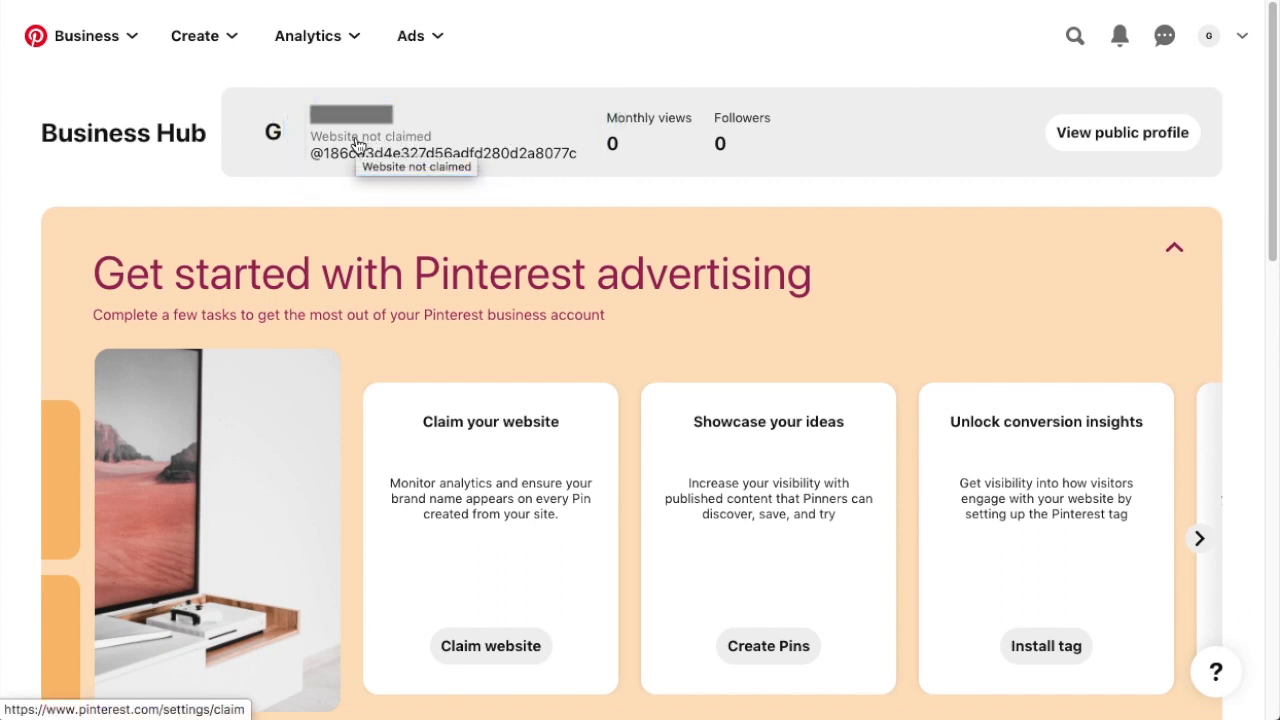
From Claimed accounts, start claiming a website, copy the HTML verification tag, and continue
{"action": "left_click", "coordinate": [358, 144]}
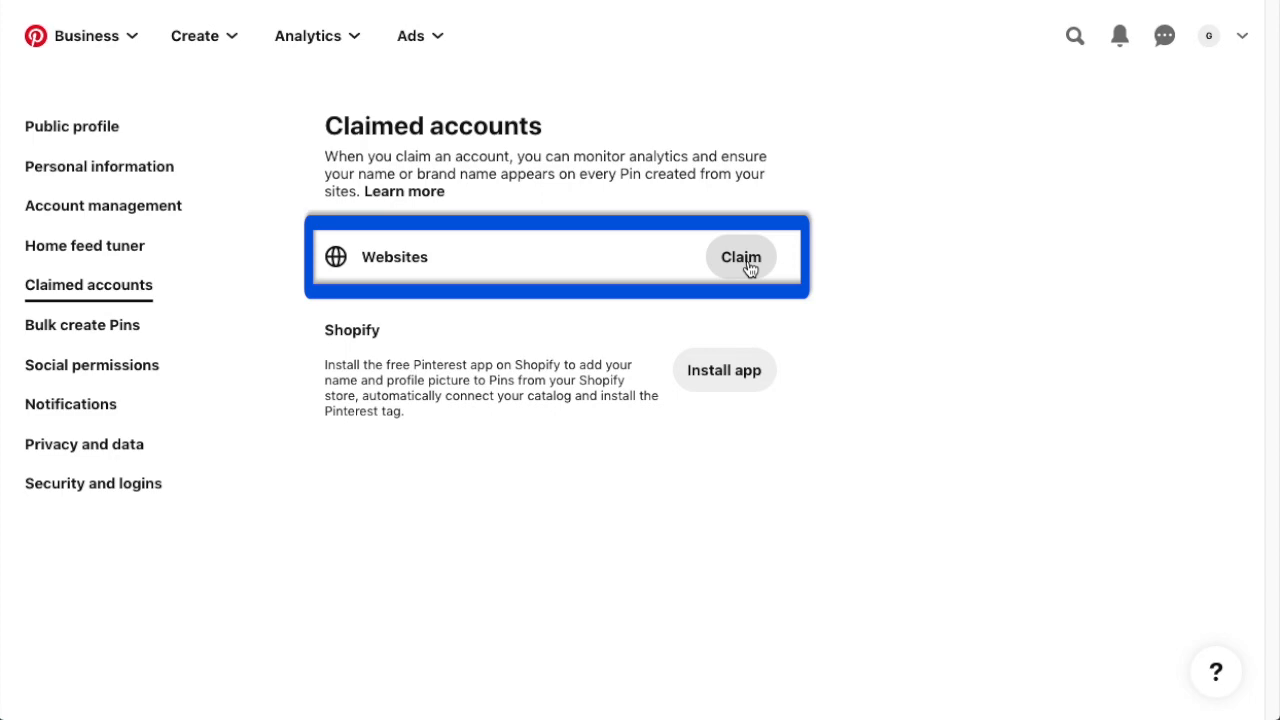
{"action": "left_click", "coordinate": [741, 257]}
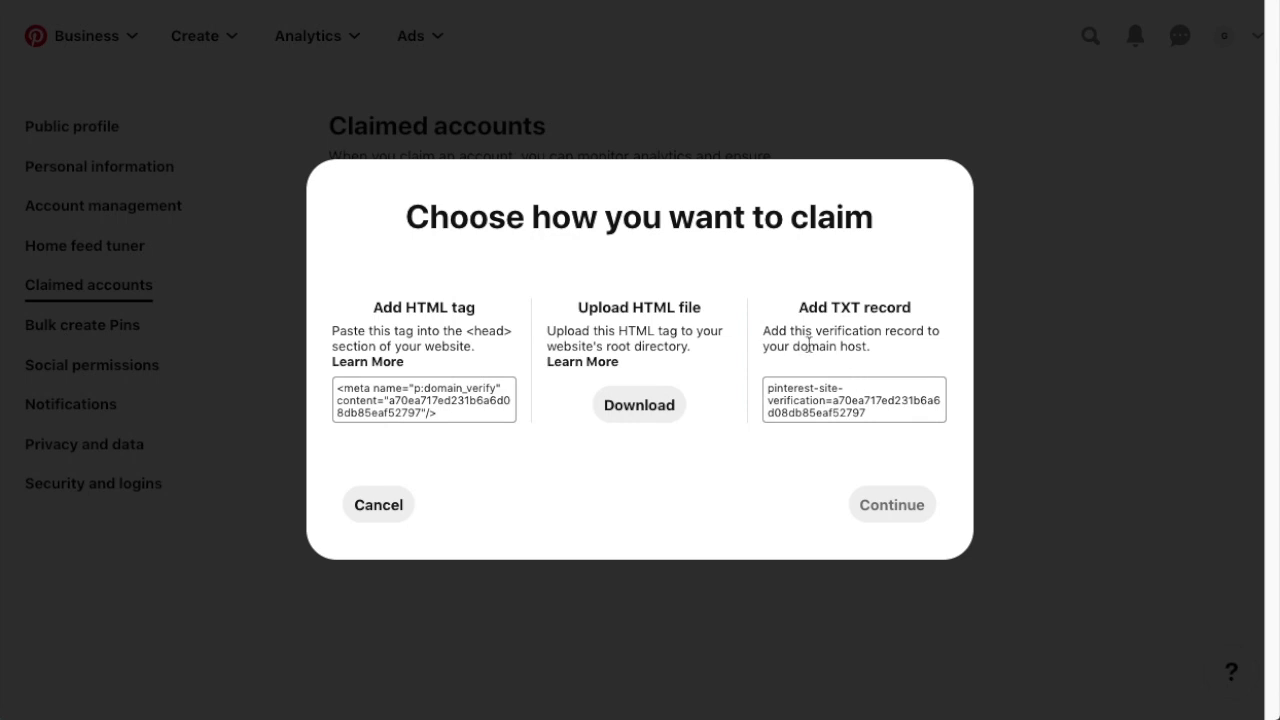
{"action": "left_click", "coordinate": [446, 410]}
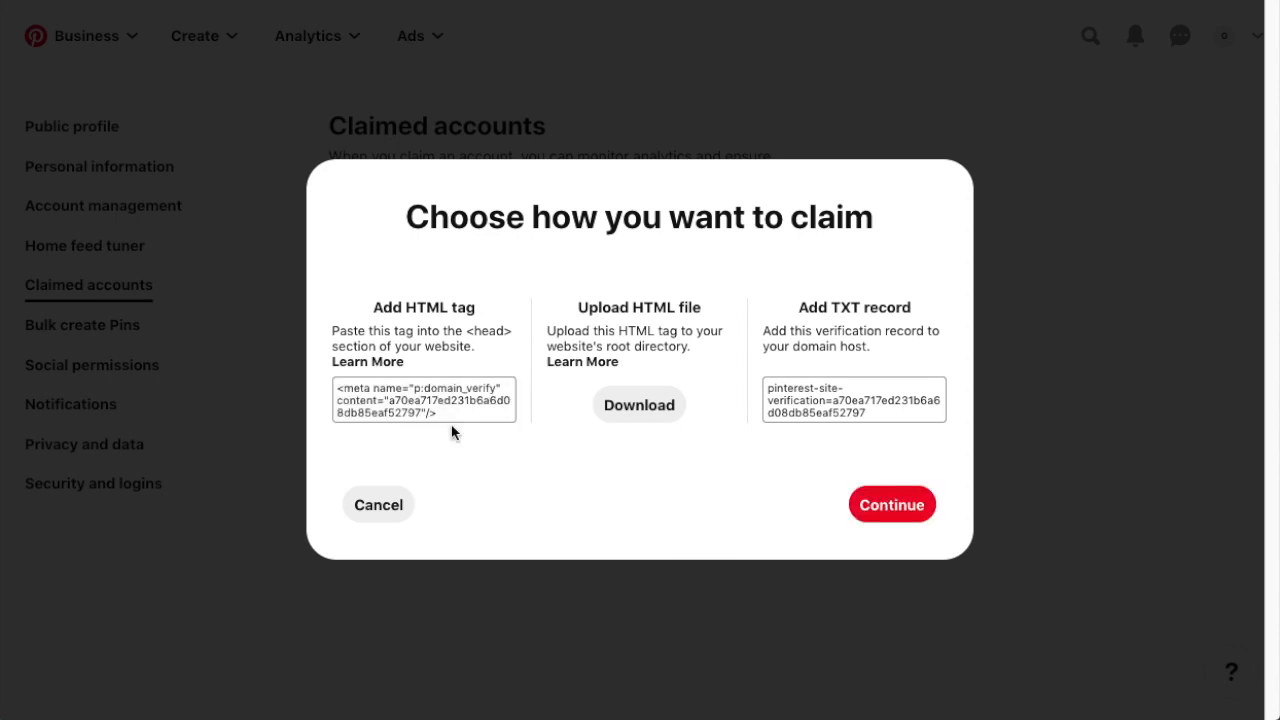
{"action": "left_click", "coordinate": [892, 505]}
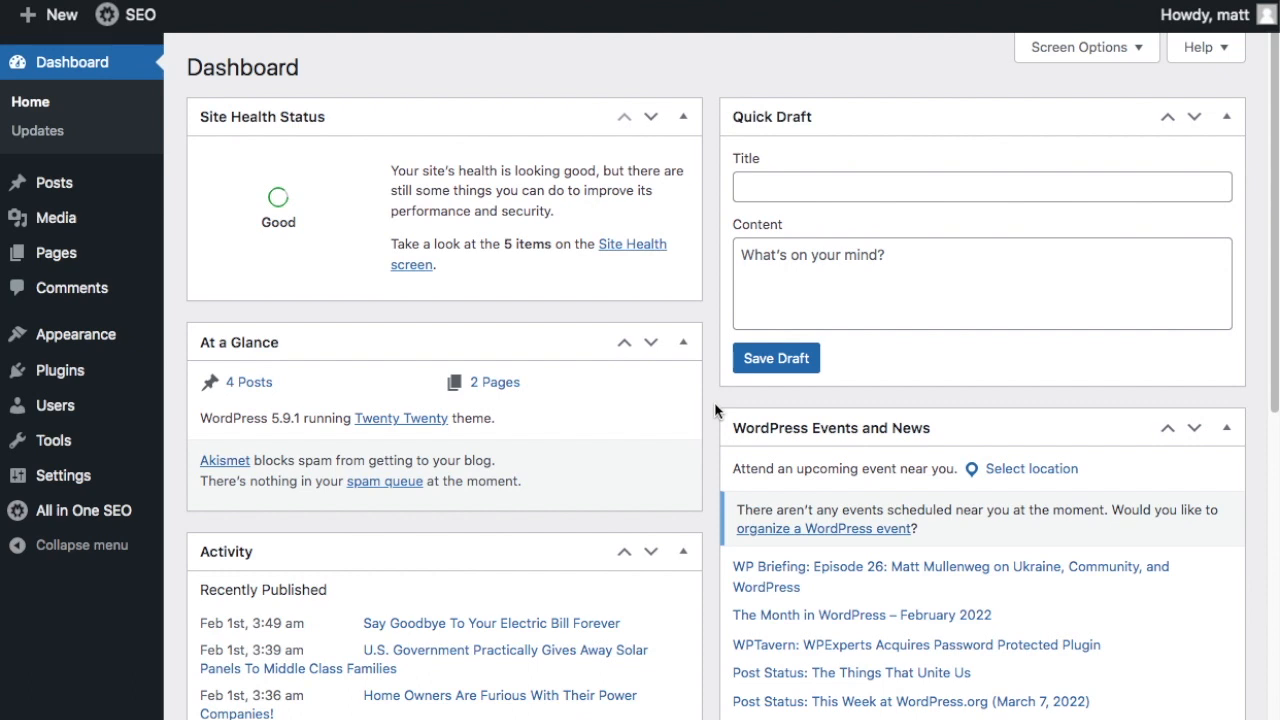
{"action": "mouse_move", "coordinate": [80, 511]}
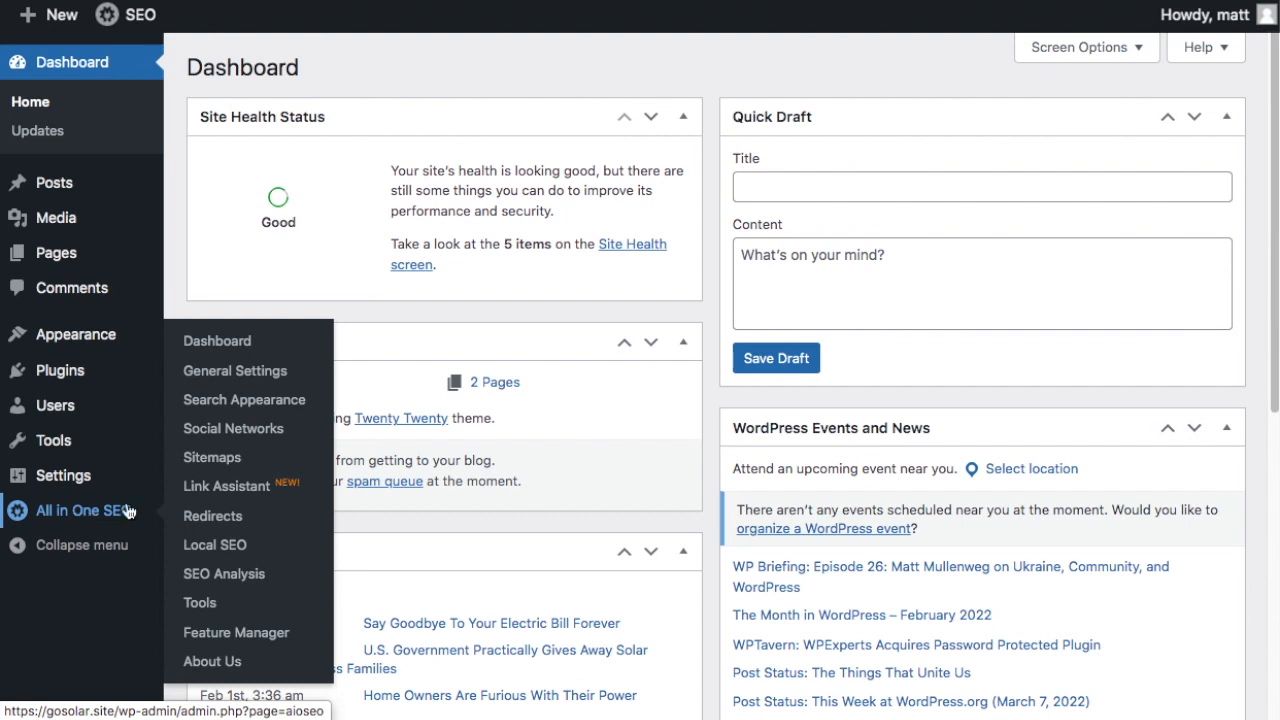
In All in One SEO Webmaster Tools, paste the Pinterest meta tag as the Pinterest Site Verification code and save
{"action": "left_click", "coordinate": [250, 377]}
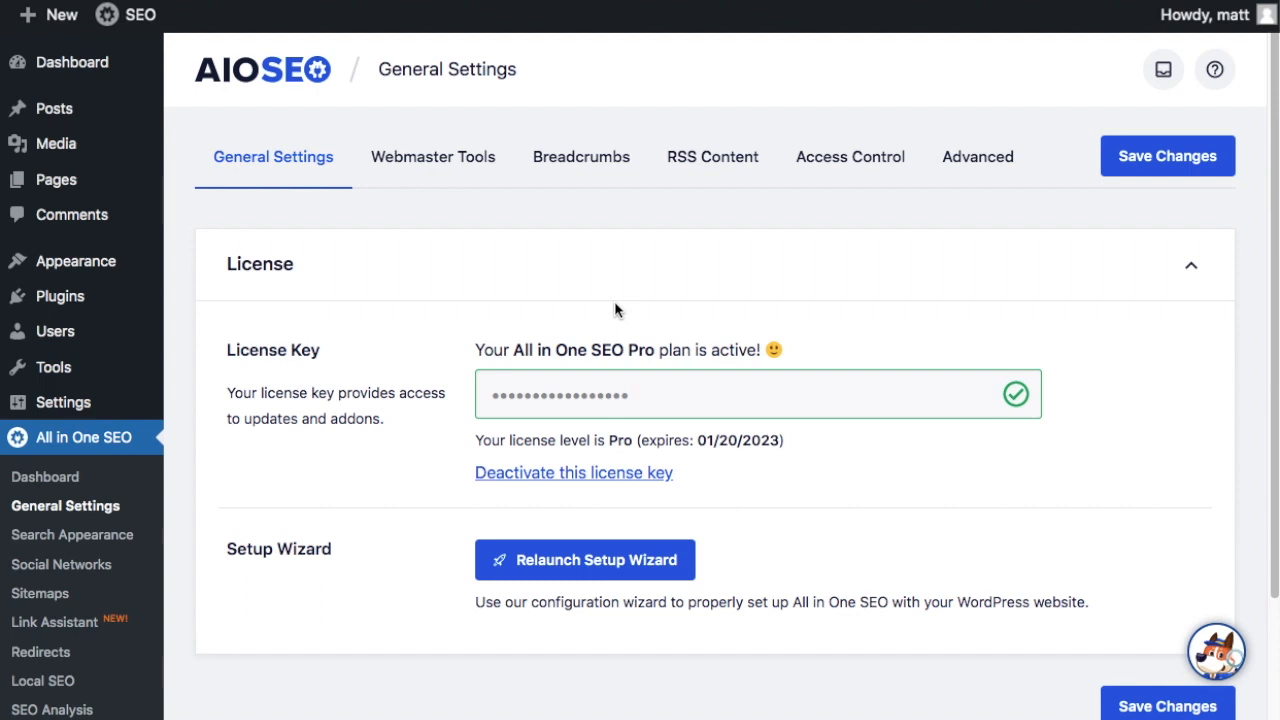
{"action": "left_click", "coordinate": [445, 165]}
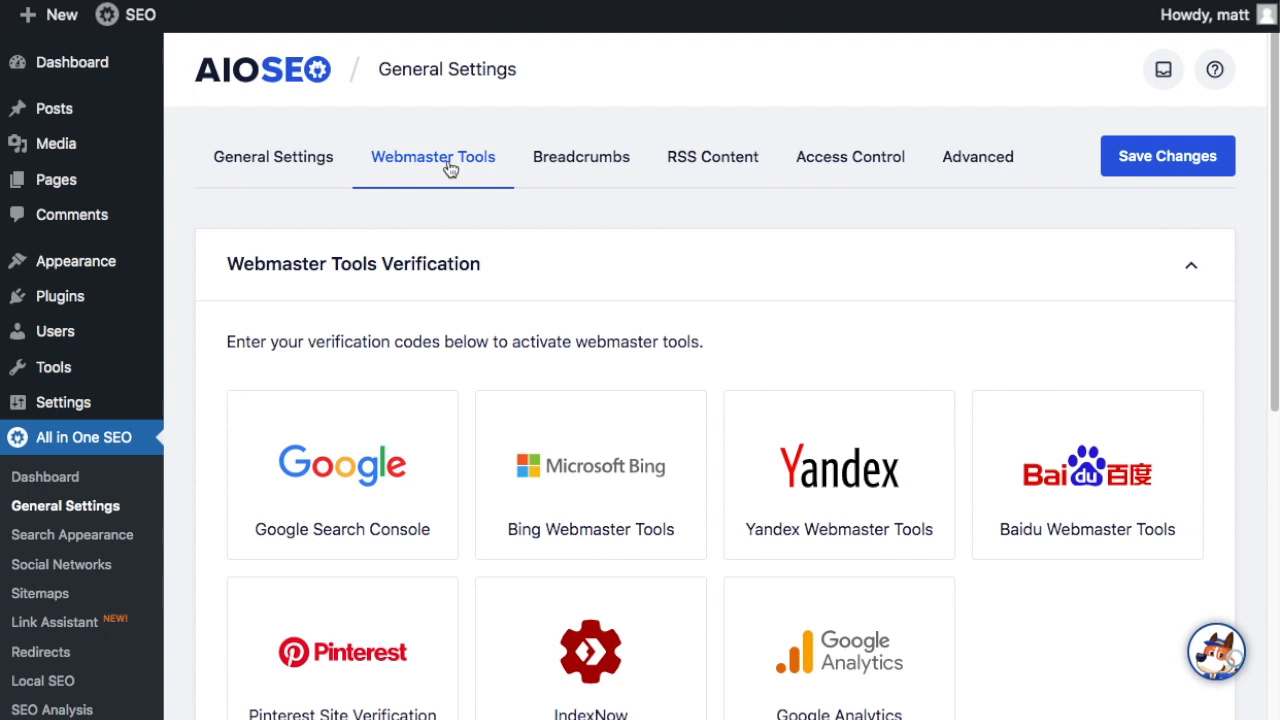
{"action": "scroll", "coordinate": [460, 280], "scroll_direction": "down", "scroll_amount": 5}
{"action": "scroll", "coordinate": [440, 360], "scroll_direction": "down", "scroll_amount": 3}
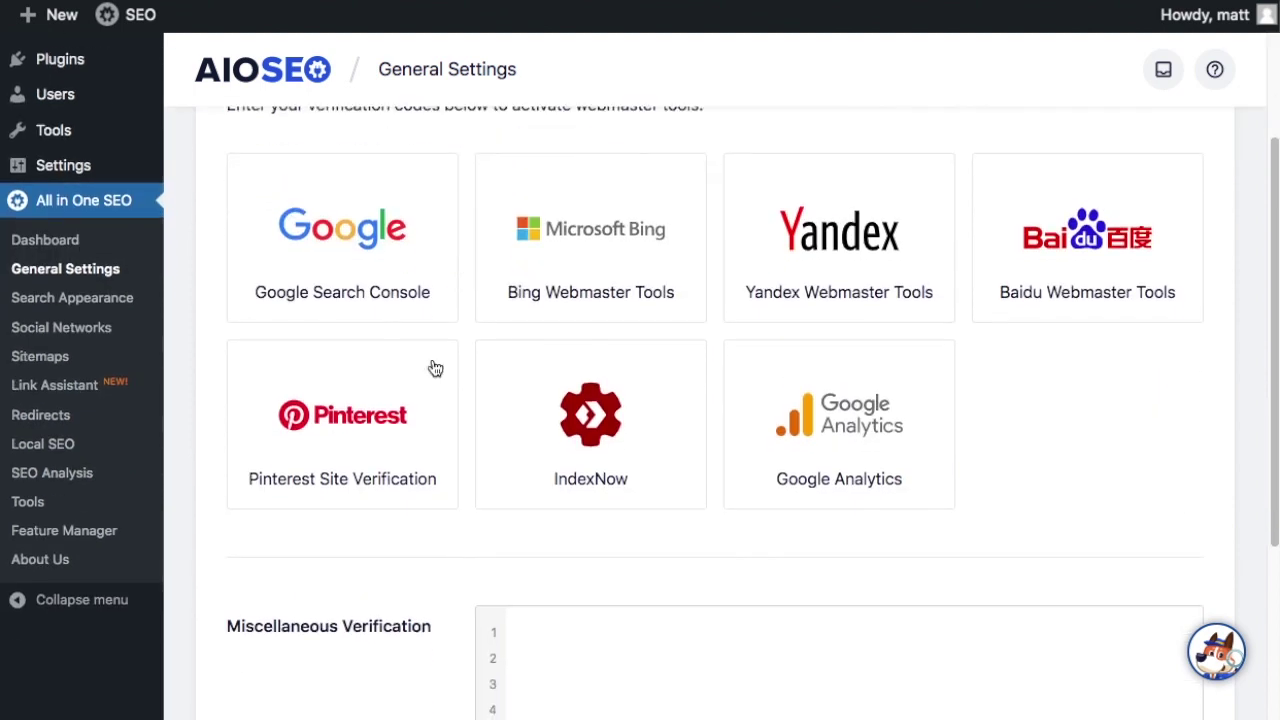
{"action": "left_click", "coordinate": [348, 422]}
{"action": "scroll", "coordinate": [655, 564], "scroll_direction": "down", "scroll_amount": 3}
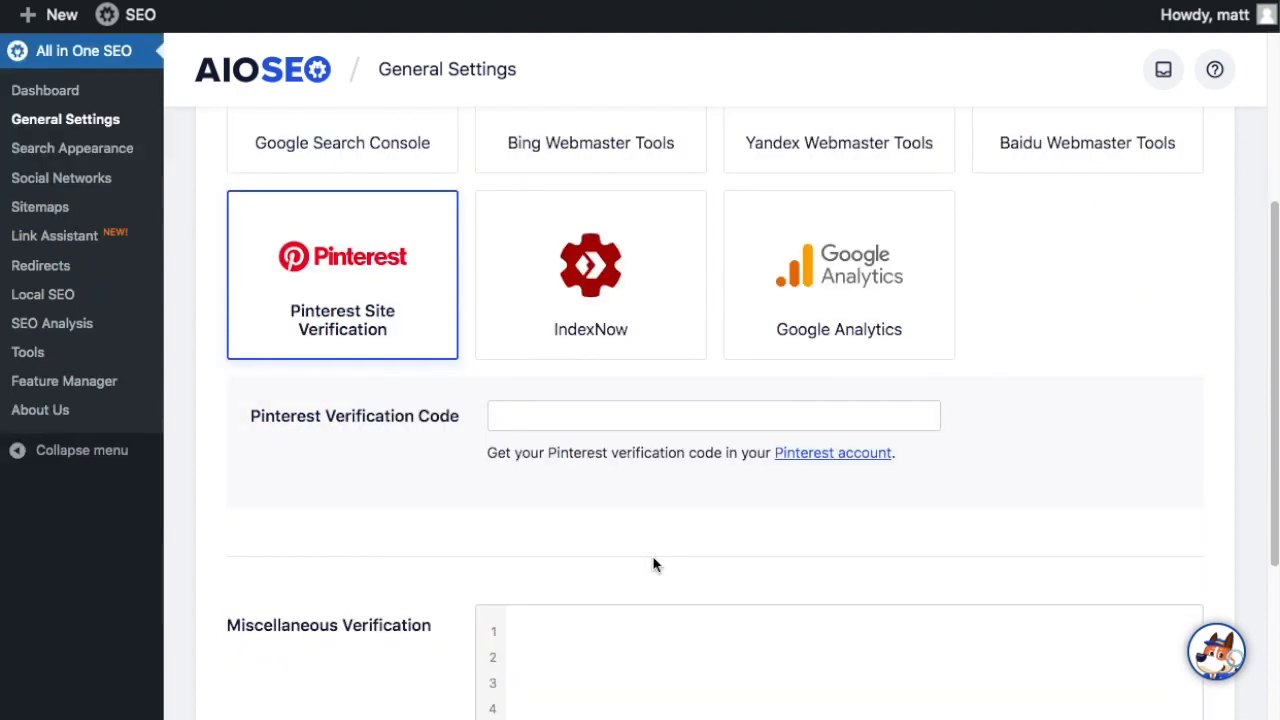
{"action": "left_click", "coordinate": [612, 420]}
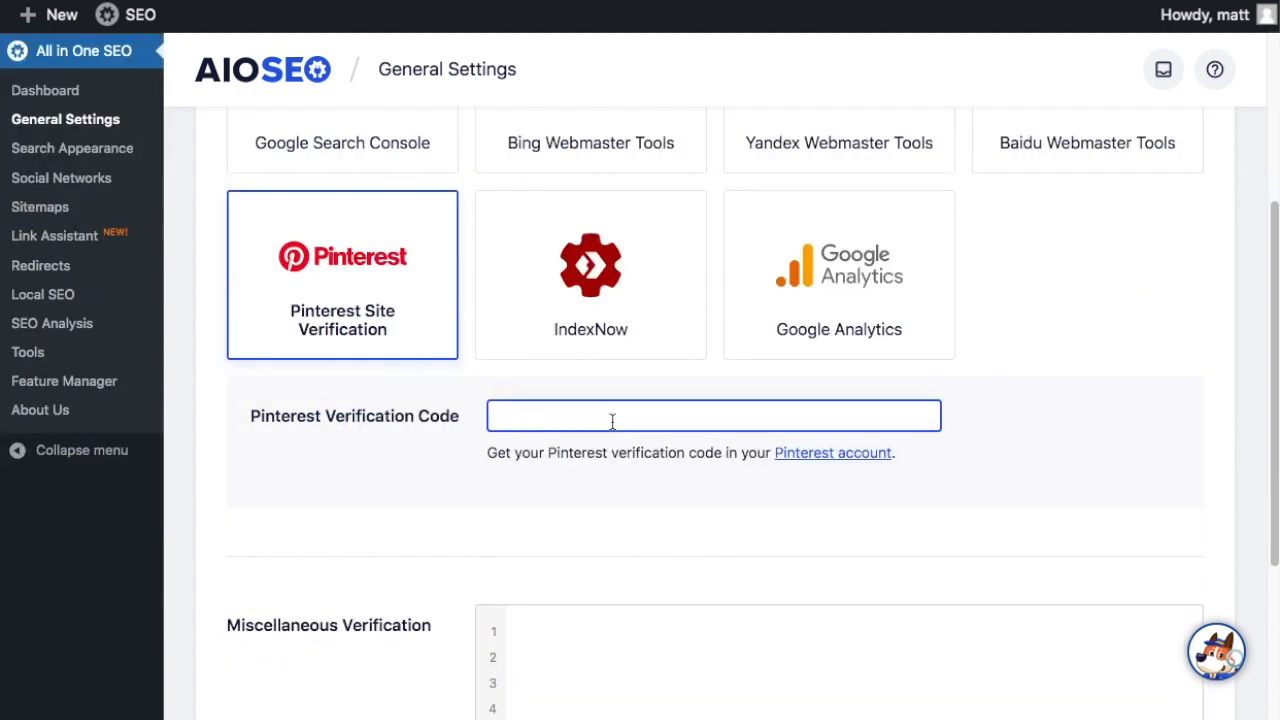
{"action": "key", "text": "ctrl+v"}
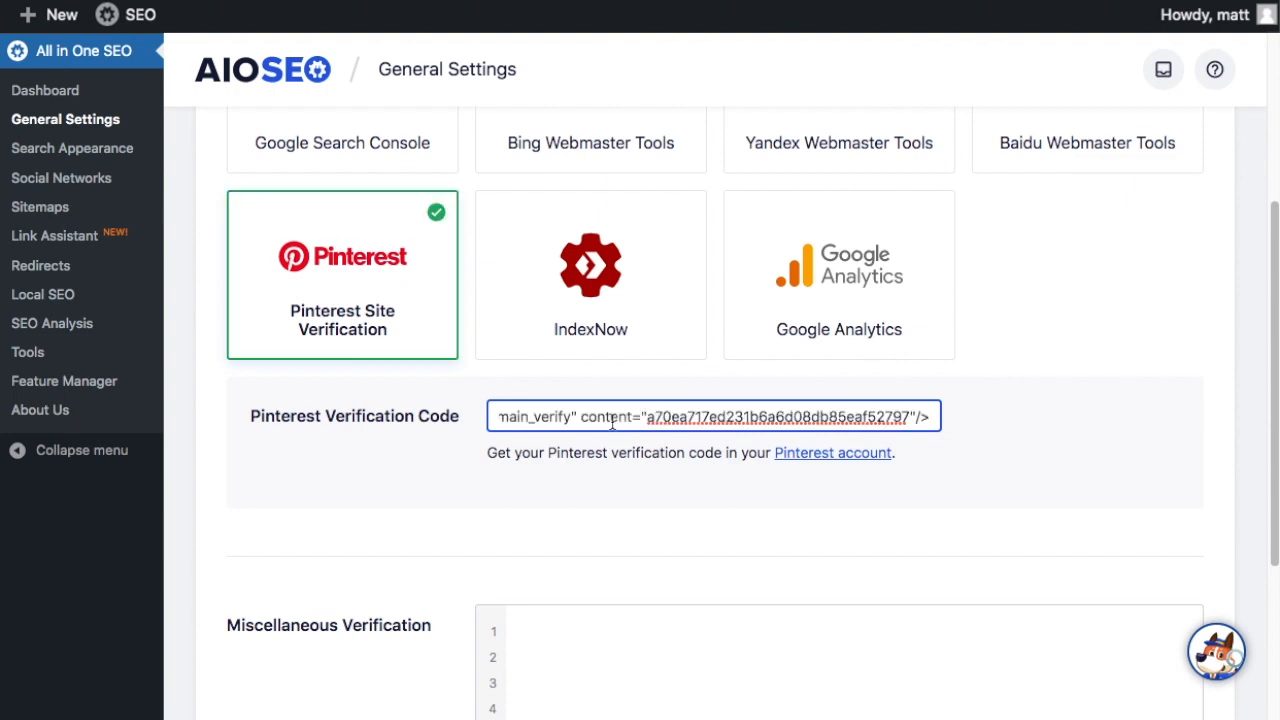
{"action": "scroll", "coordinate": [1008, 443], "scroll_direction": "down", "scroll_amount": 3}
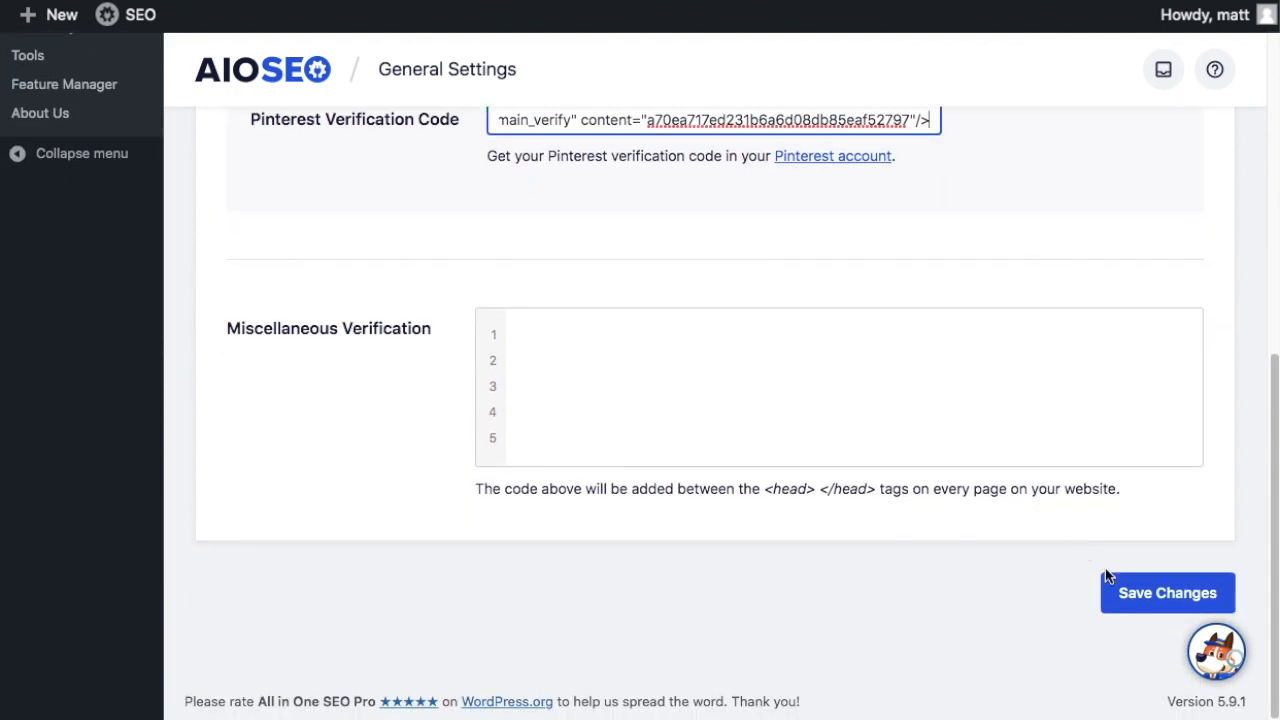
{"action": "left_click", "coordinate": [1143, 596]}
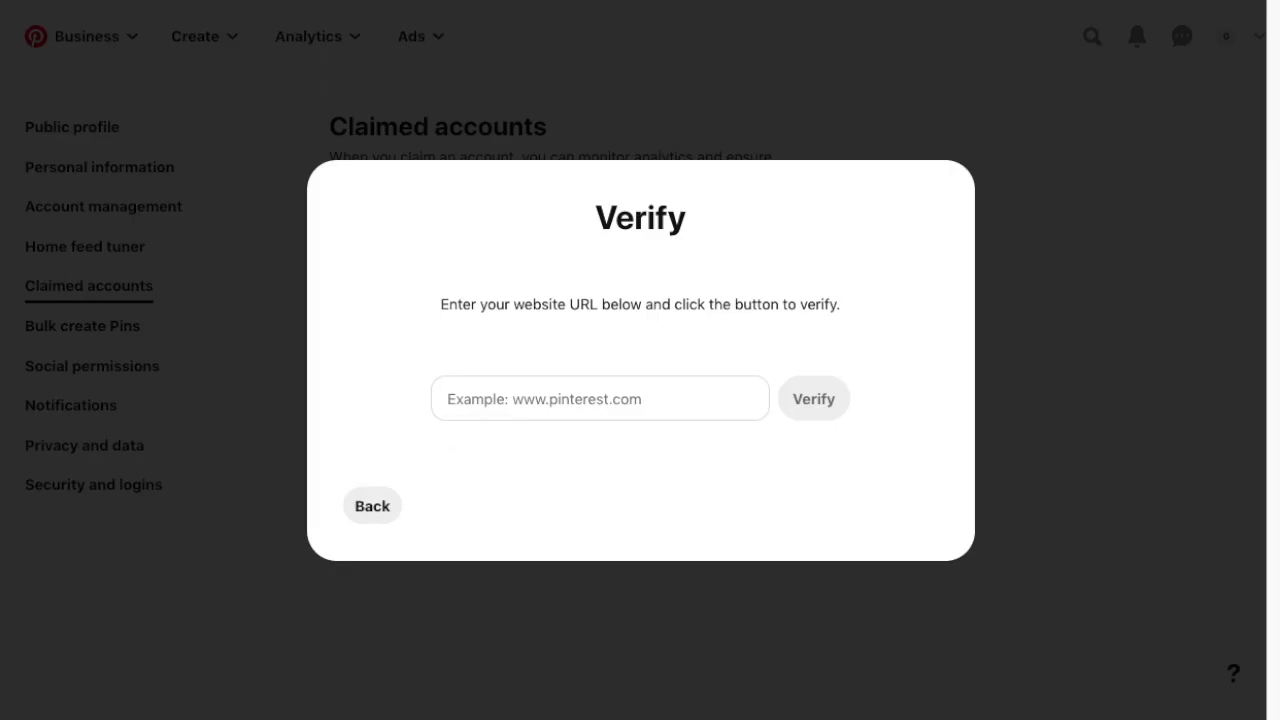
Paste the website address into the Verify dialog, verify it, and dismiss the connected confirmation
{"action": "left_click", "coordinate": [660, 399]}
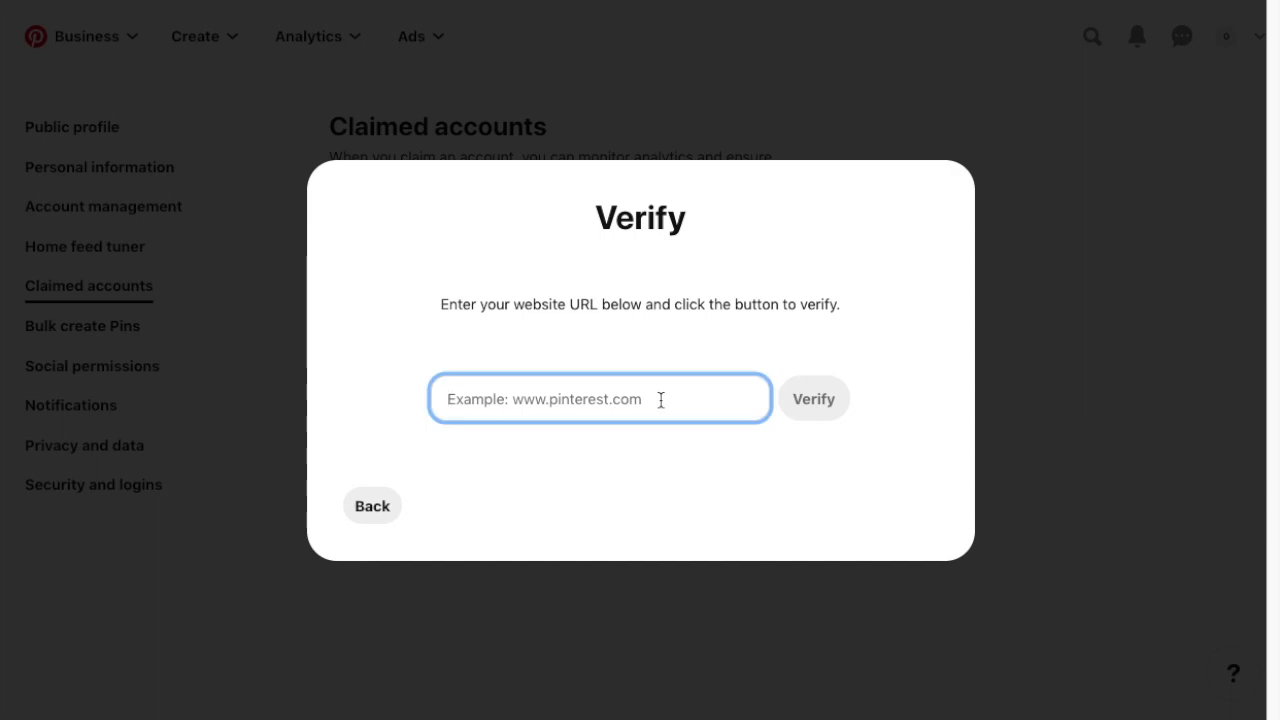
{"action": "key", "text": "ctrl+v"}
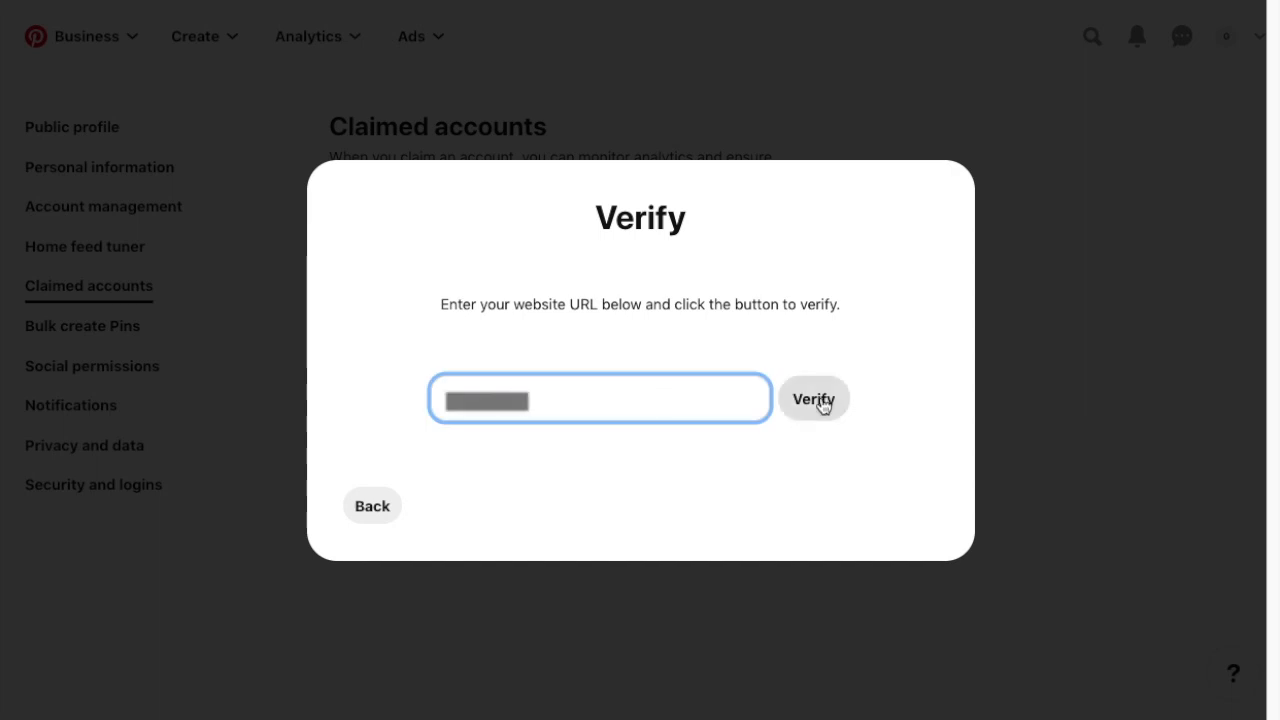
{"action": "left_click", "coordinate": [822, 402]}
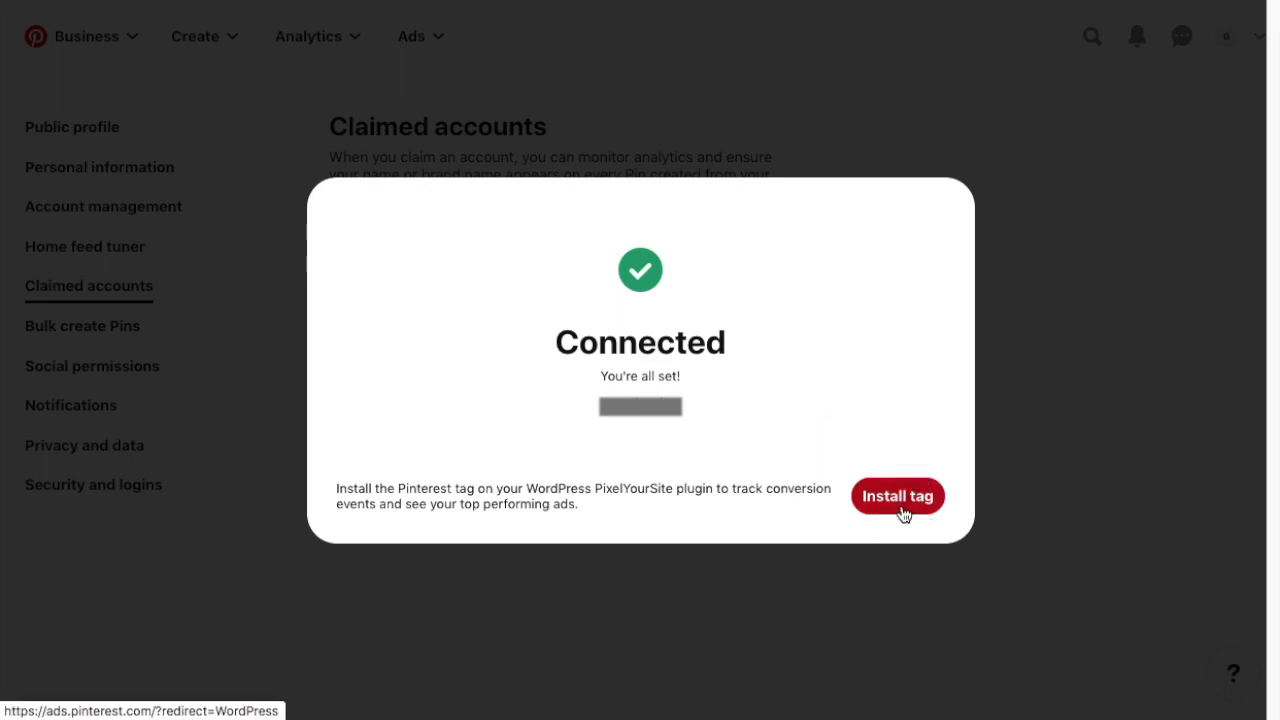
{"action": "left_click", "coordinate": [1028, 418]}
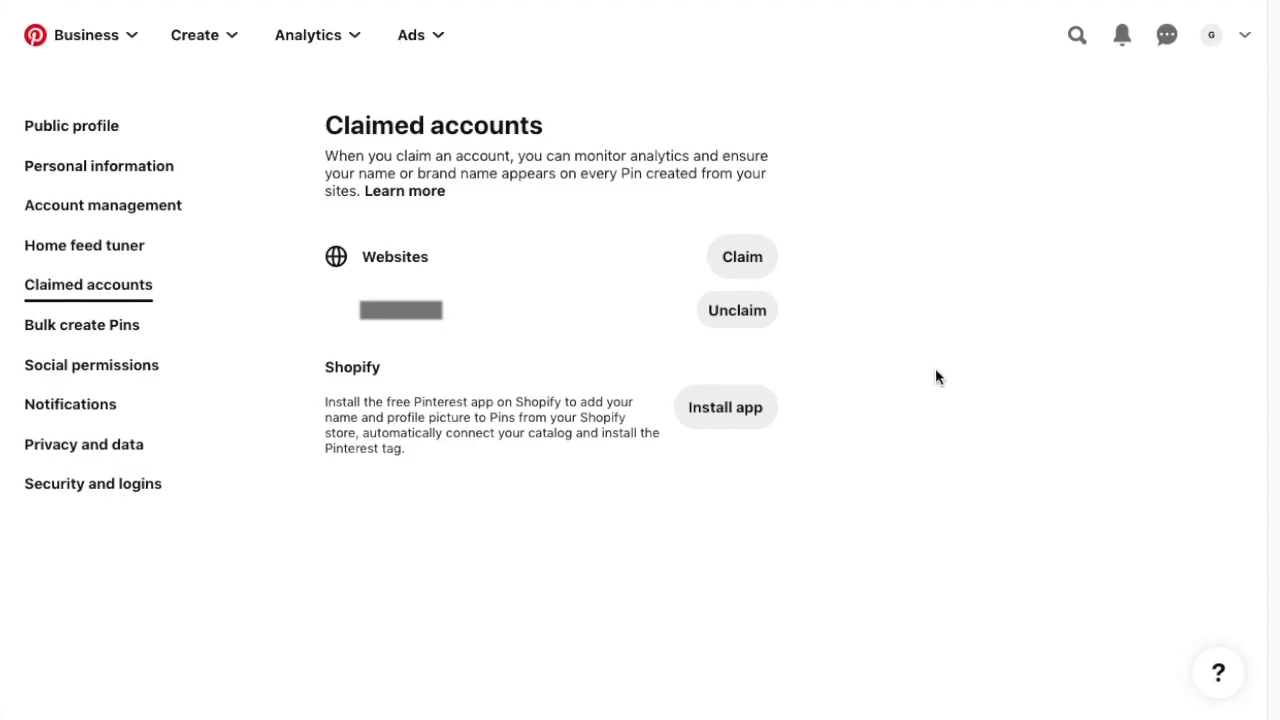